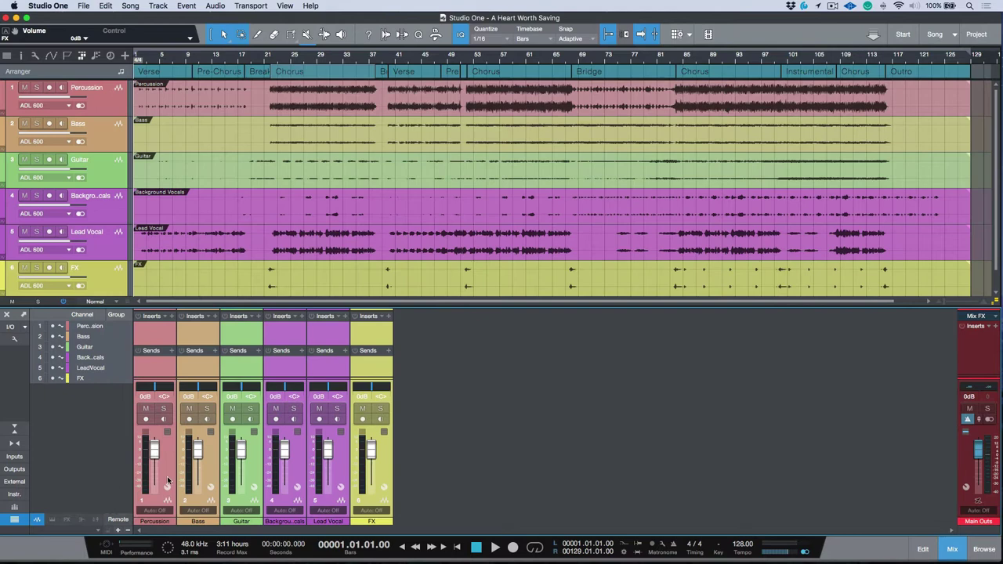
Pull every channel fader to silence and start playback from the Chorus marker
left_click_drag(167, 480, 168, 519)
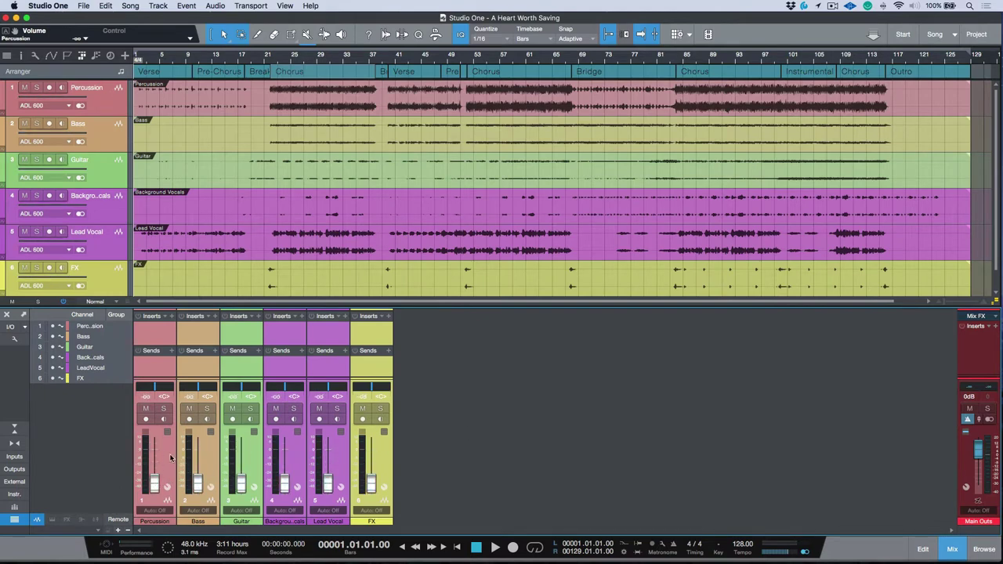
left_click(175, 455)
left_click(311, 72)
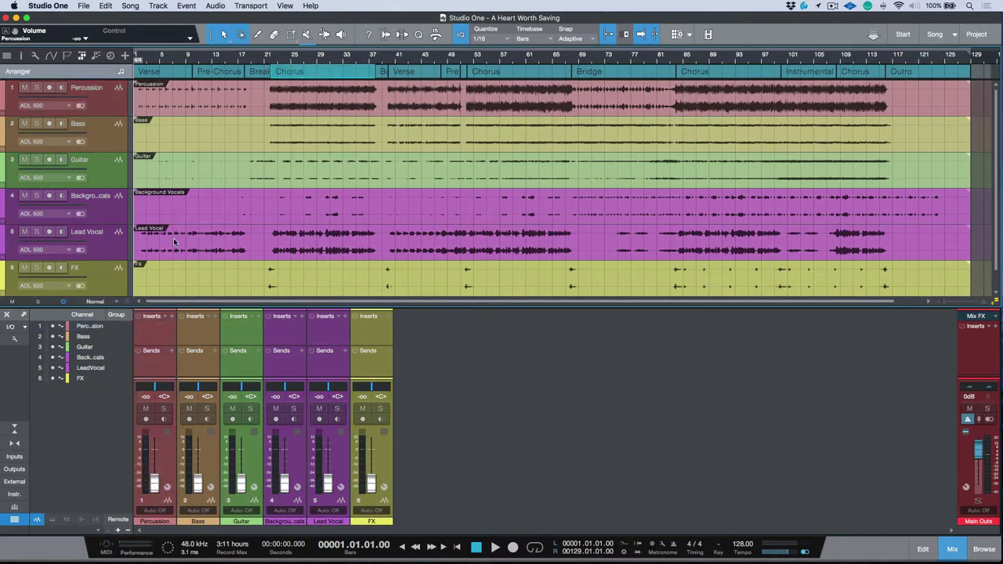
key("space")
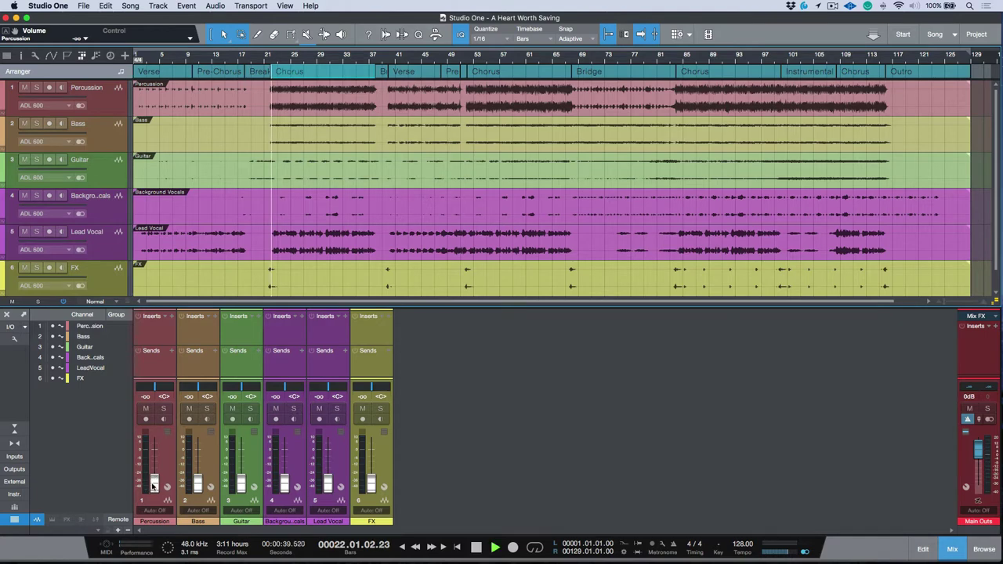
Raise Percussion +0.2, Bass +1.2, Guitar +1.7, Lead Vocal -1.8 and Background Vocals -3.7 dB
left_click_drag(154, 483, 154, 448)
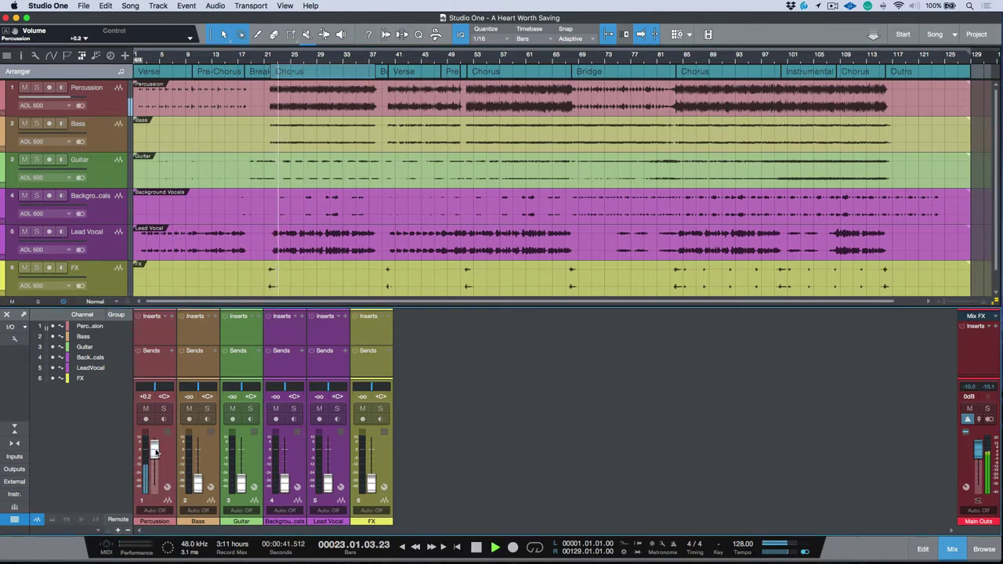
left_click_drag(197, 482, 198, 448)
left_click_drag(241, 483, 241, 448)
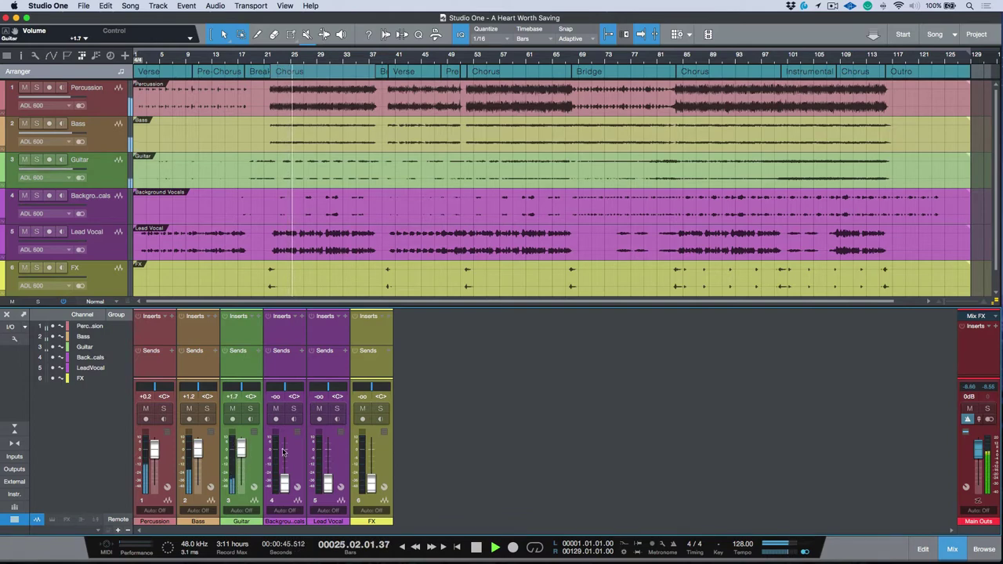
left_click_drag(328, 486, 329, 452)
left_click_drag(284, 482, 287, 457)
Replay from just before bar 22 and bring the FX fader up to +0.2 dB
key("space")
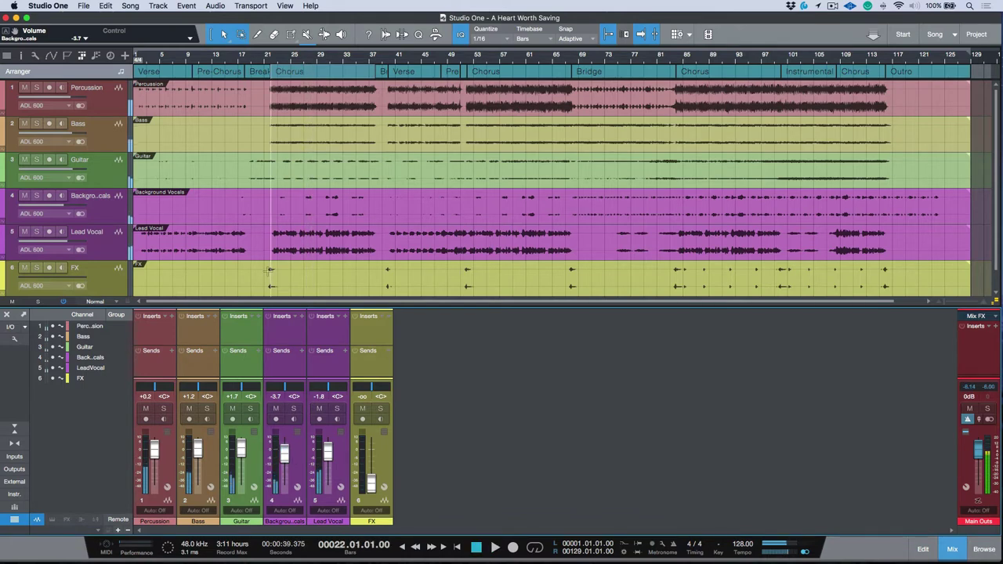
left_click(268, 275)
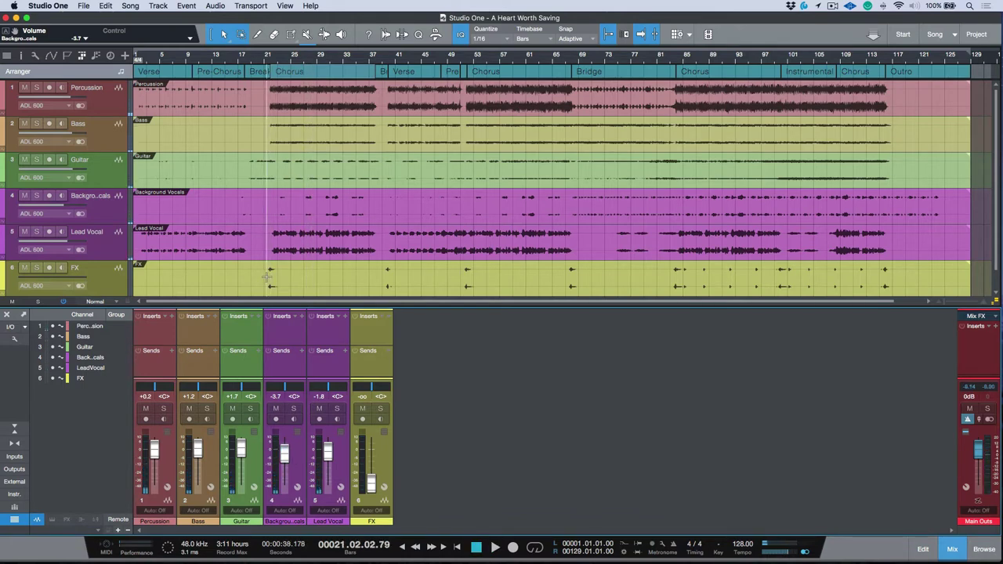
left_click_drag(370, 483, 371, 445)
key("space")
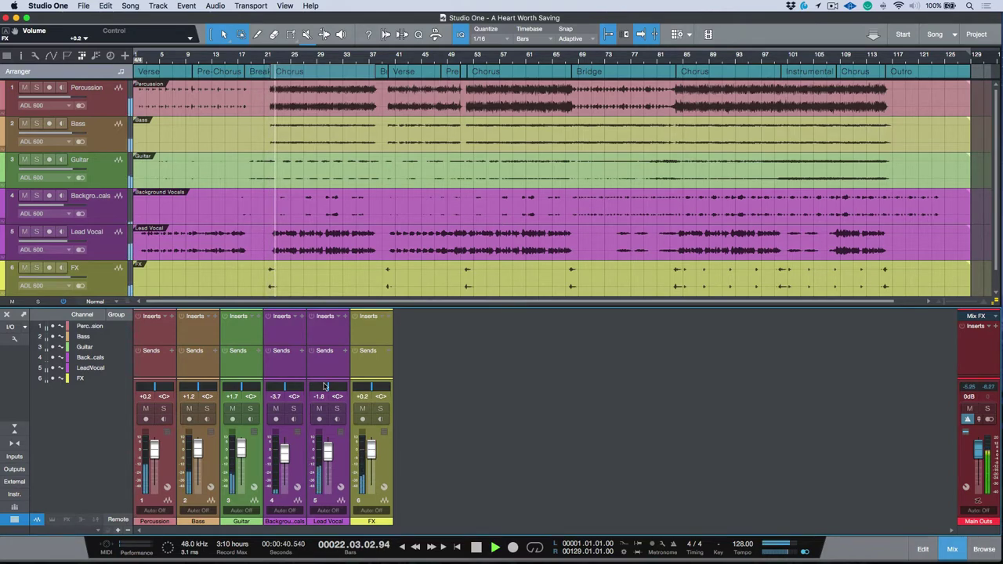
Insert a Pro EQ on Percussion, boosting the low band about 5.4 dB and the high shelf about 2.6 dB
left_click(174, 329)
left_click(171, 317)
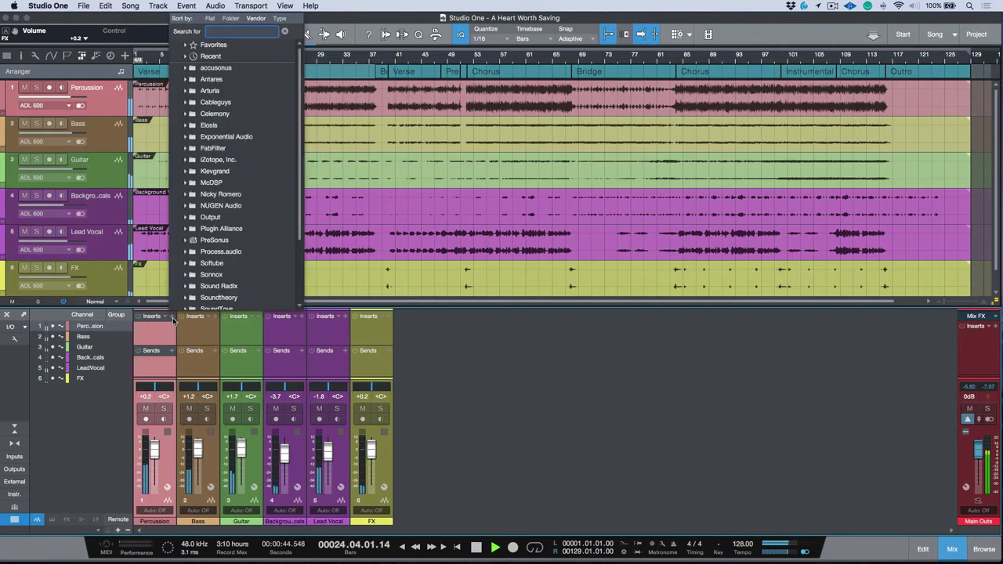
type("pro")
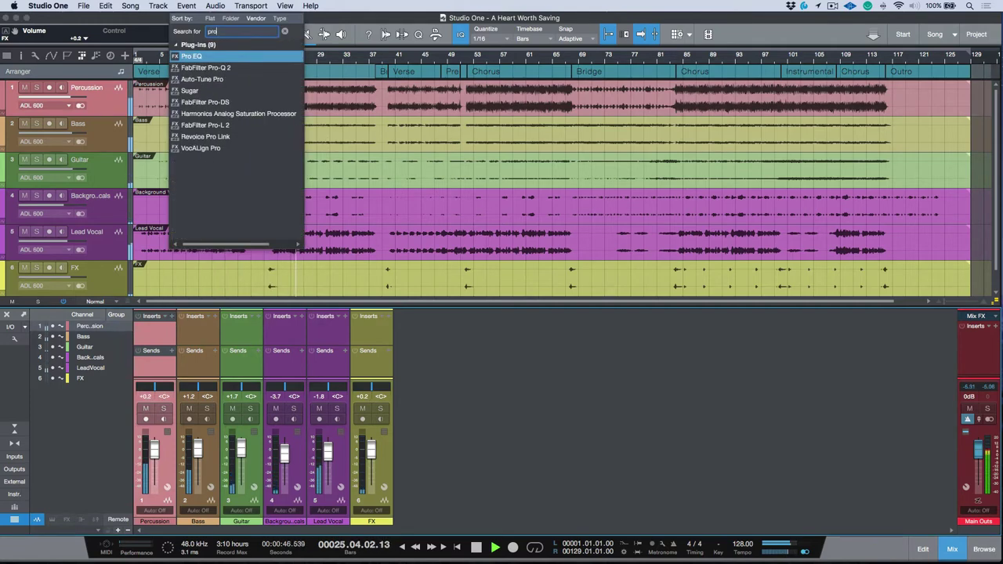
key("Return")
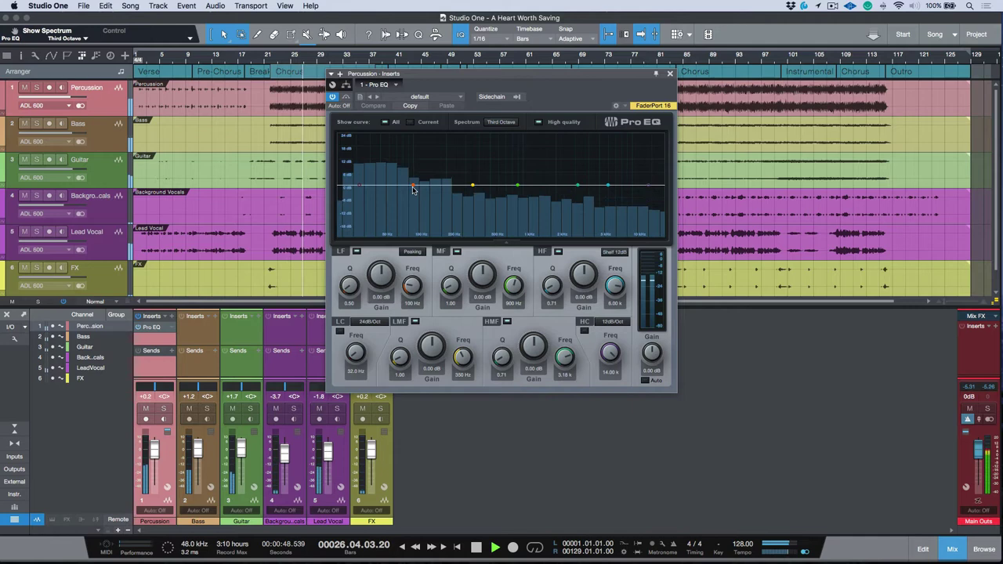
left_click_drag(413, 189, 395, 173)
left_click_drag(608, 186, 581, 175)
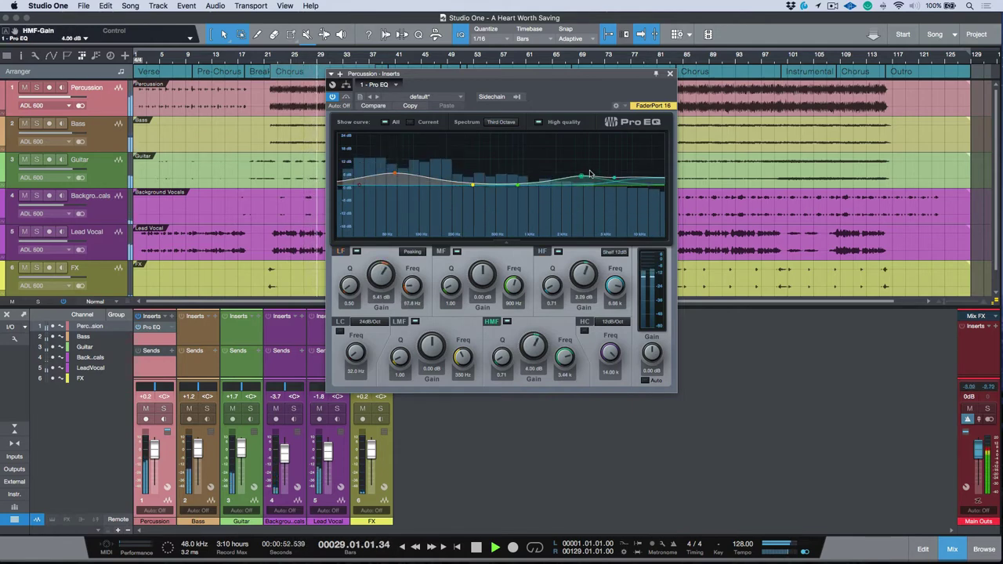
left_click(669, 74)
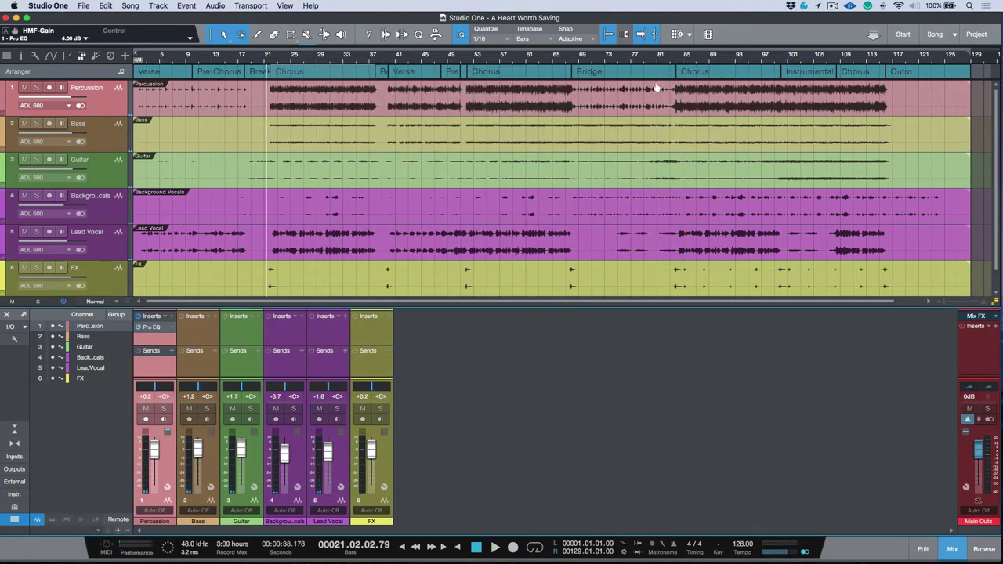
left_click(514, 76)
key("Right")
key("Right")
key("Left")
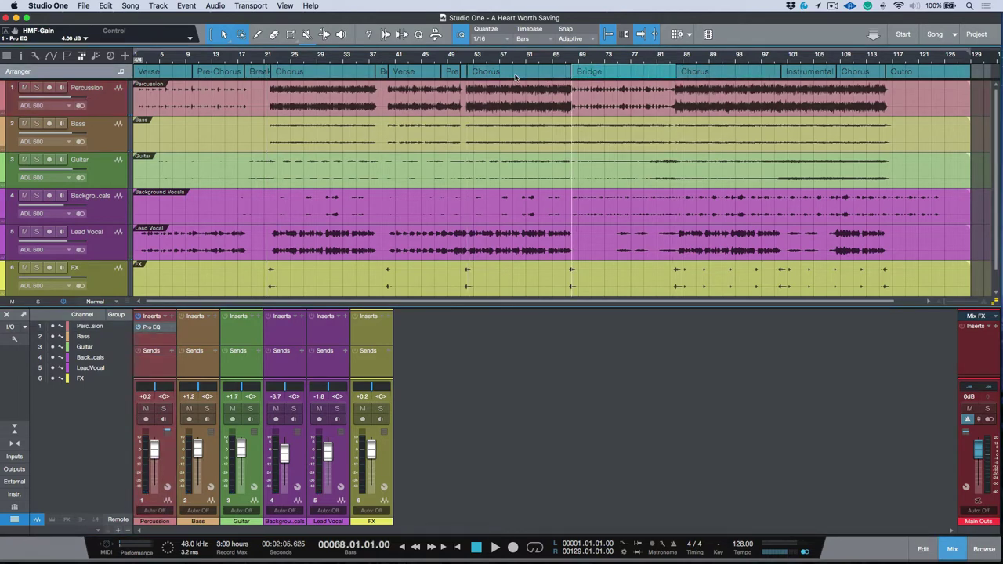
key("Left")
key("Left")
key("Left")
key("Left")
key("Left")
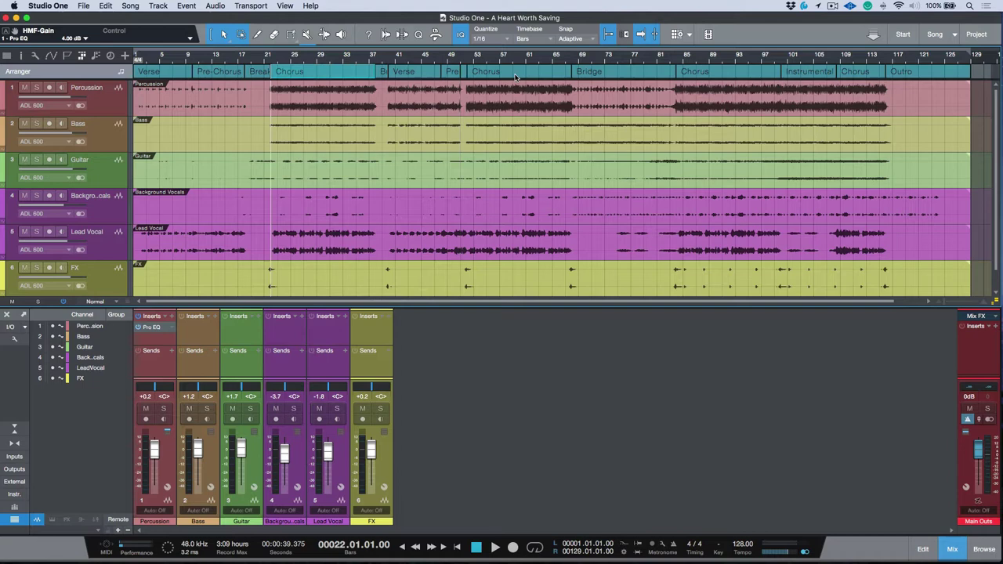
key("Left")
key("Left")
key("Right")
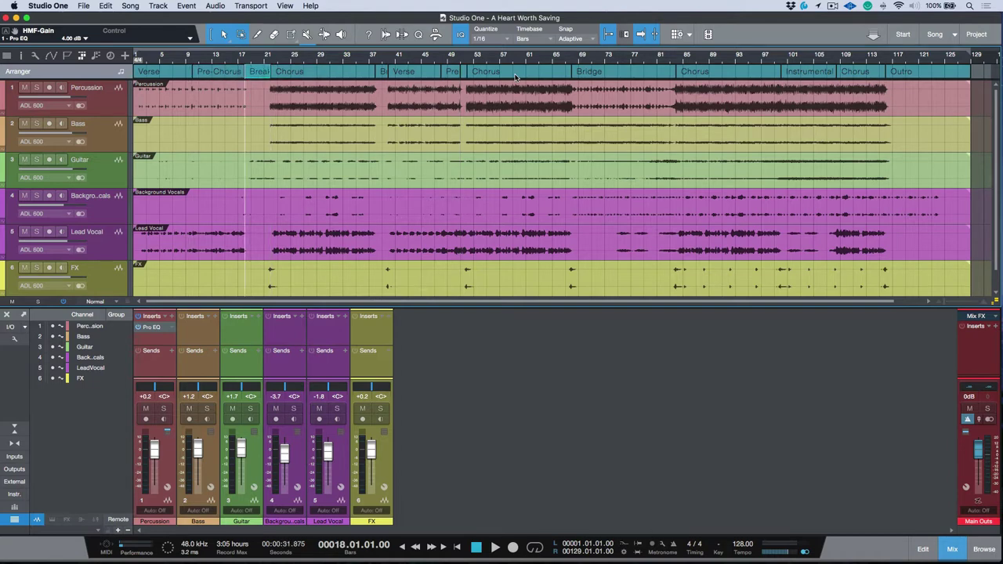
key("e")
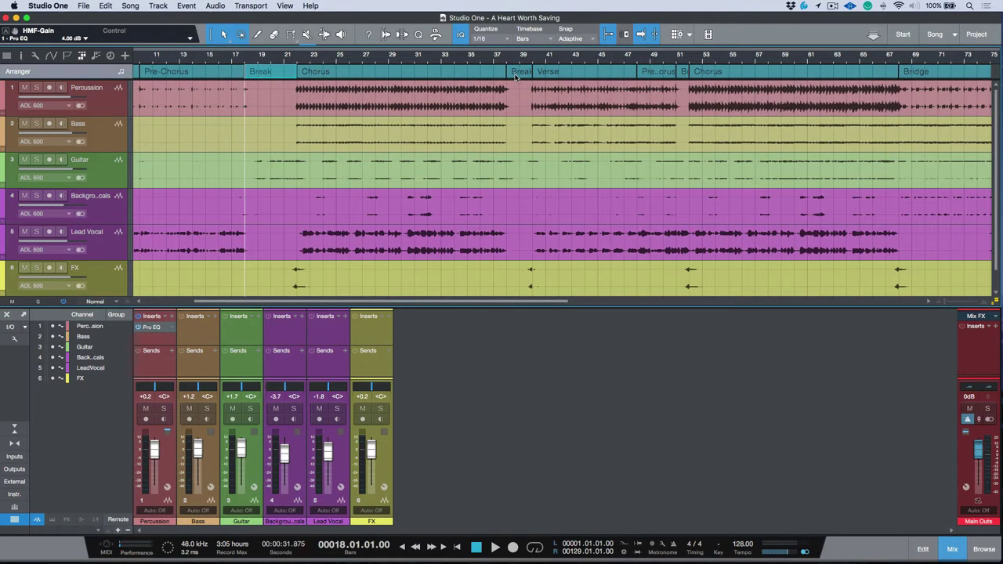
key("Right")
key("Right")
key("Right")
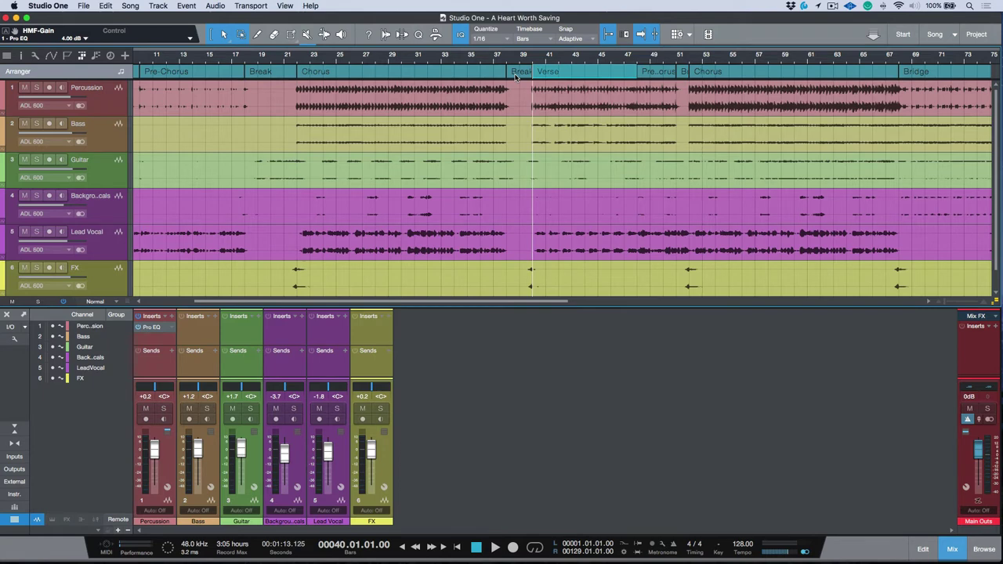
key("w")
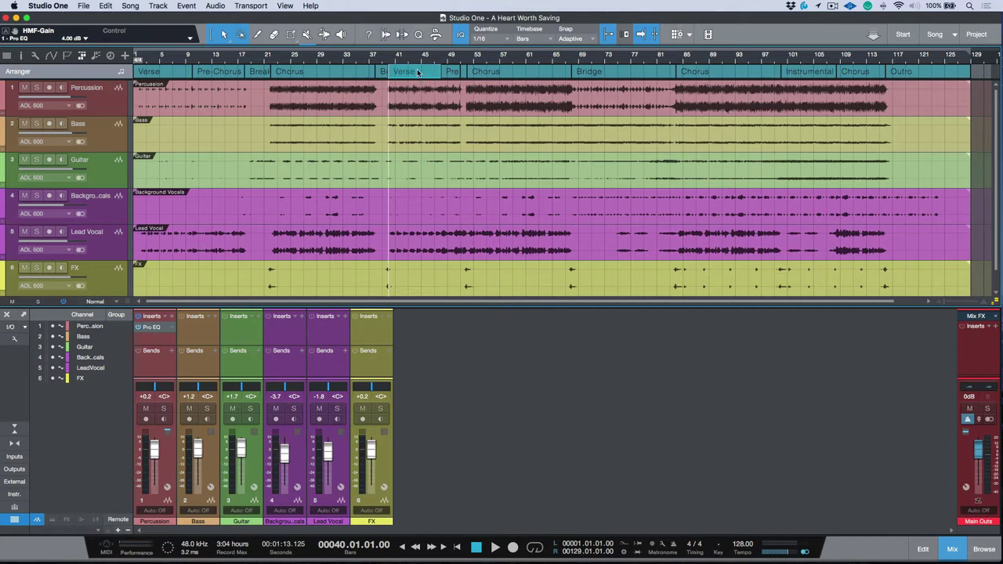
Duplicate the Verse section at bar 40 so a copy follows at bar 48
key("super+d")
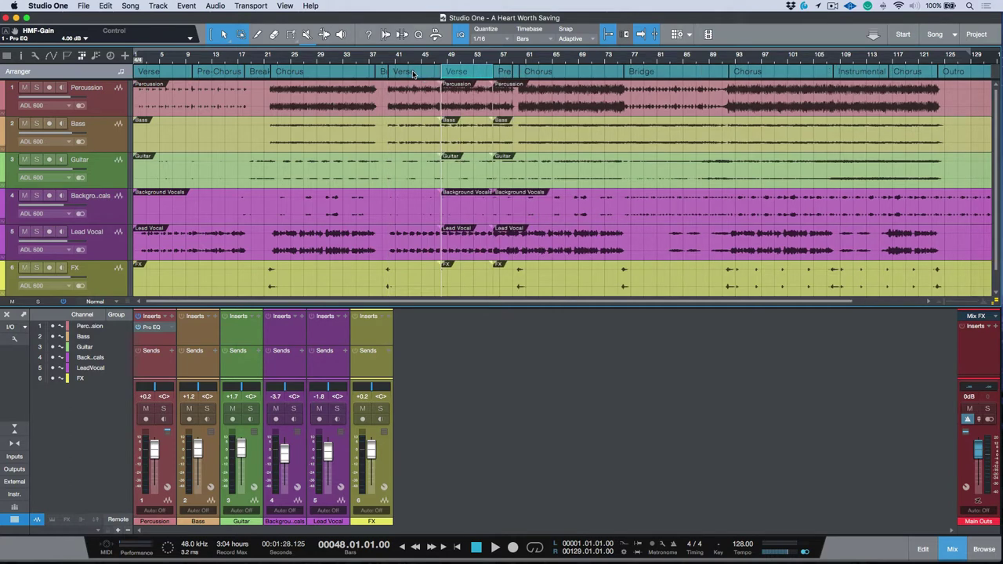
left_click(414, 73)
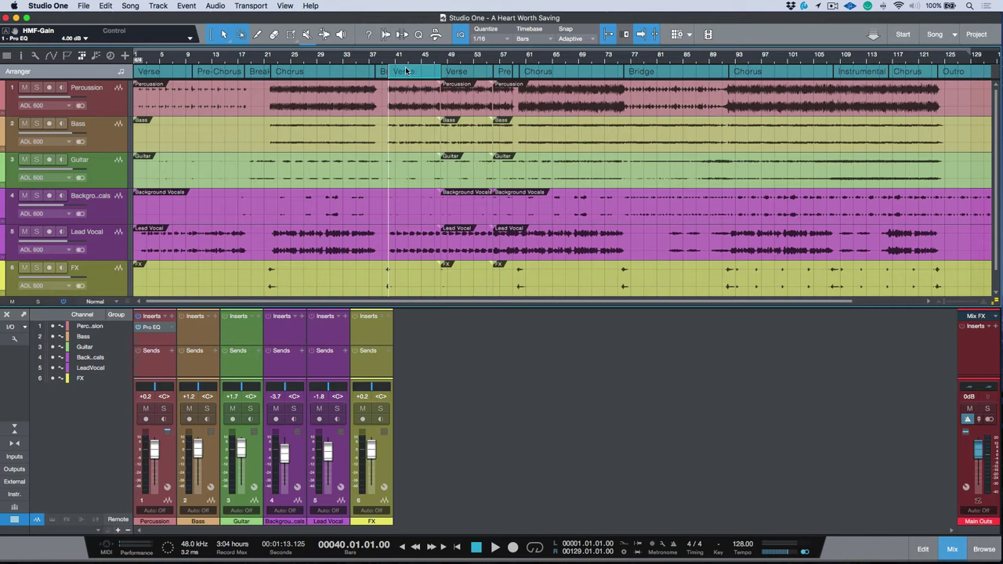
left_click(473, 72)
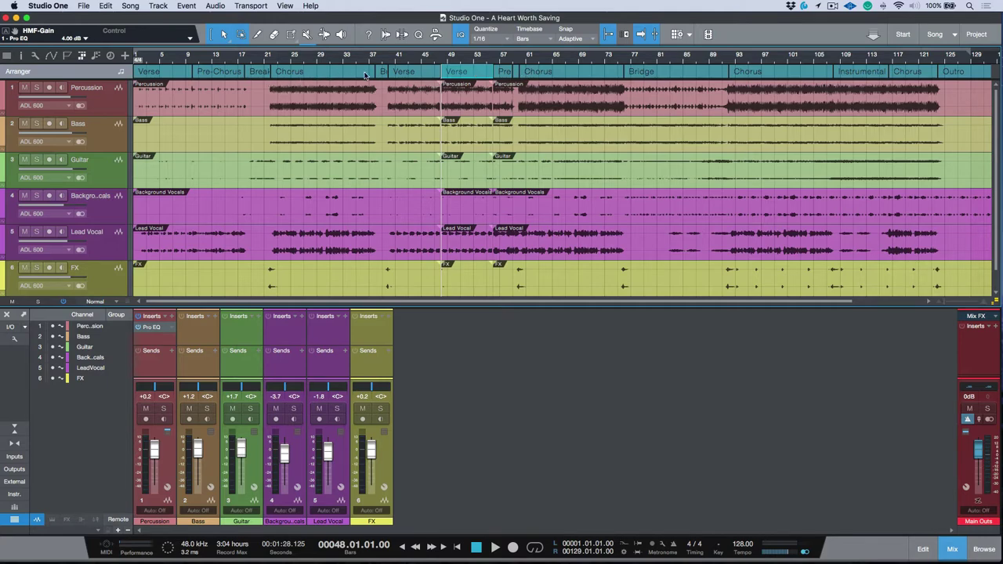
Play from bar 36 to hear the repeated Verse
scroll(382, 67, "up", 4)
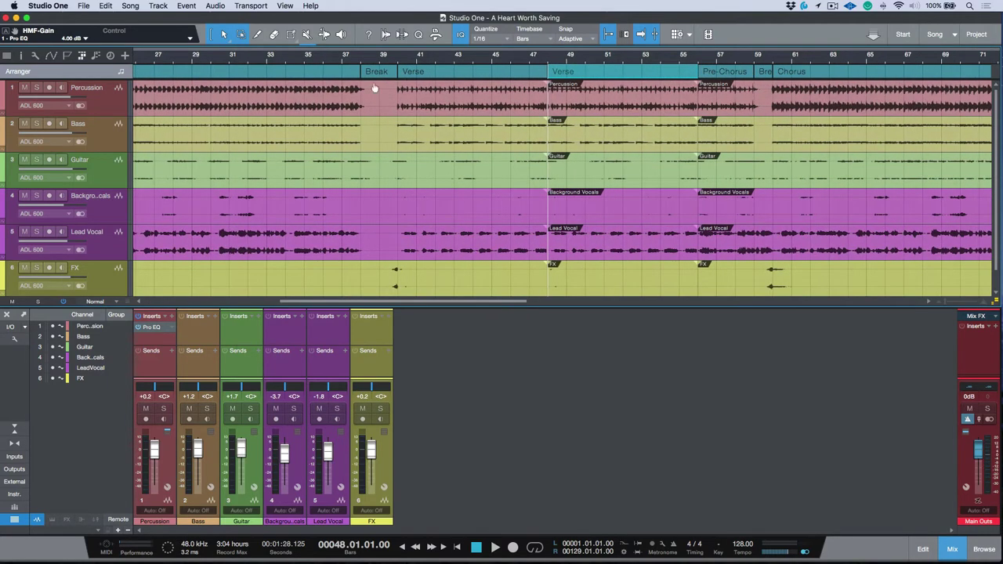
left_click(323, 59)
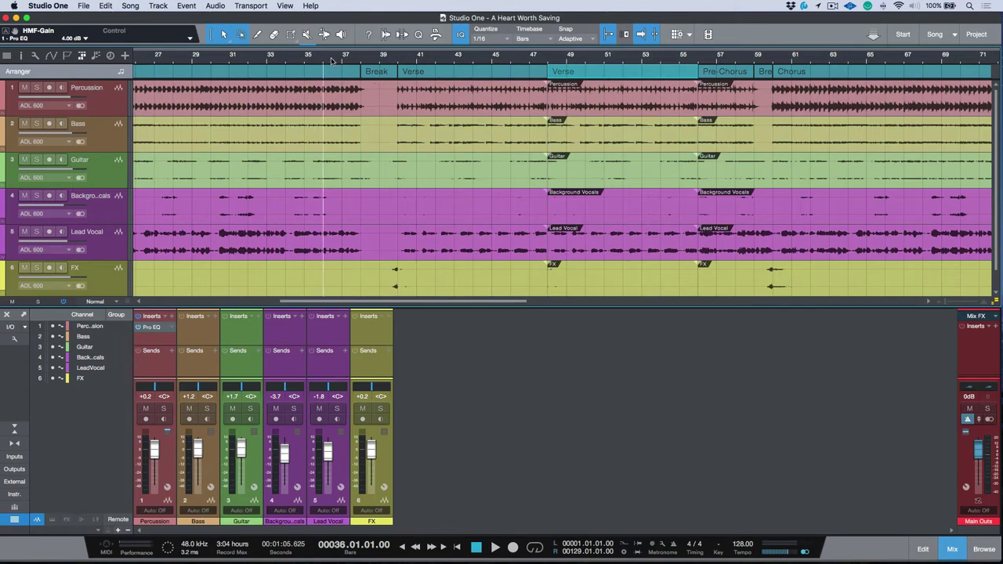
key("space")
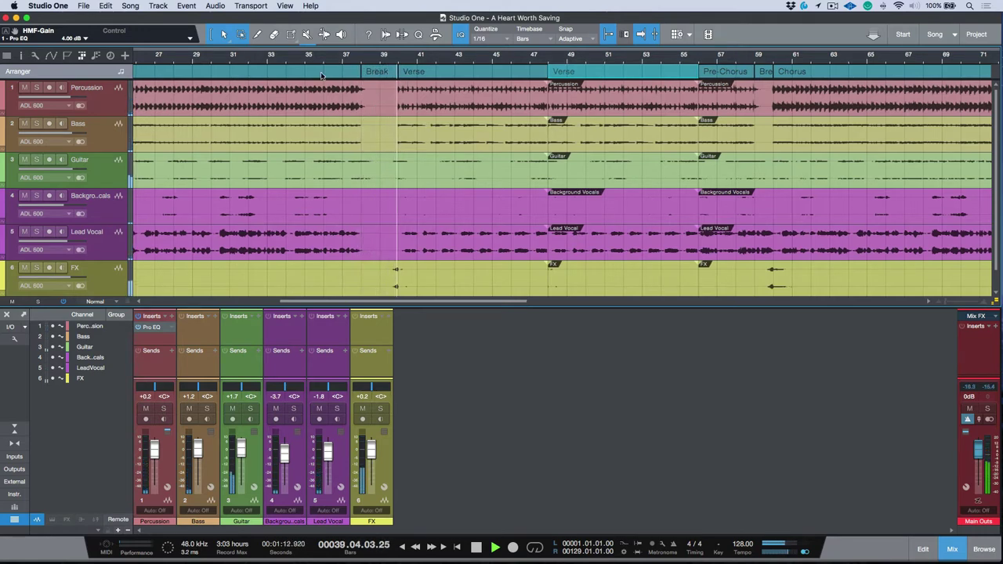
key("space")
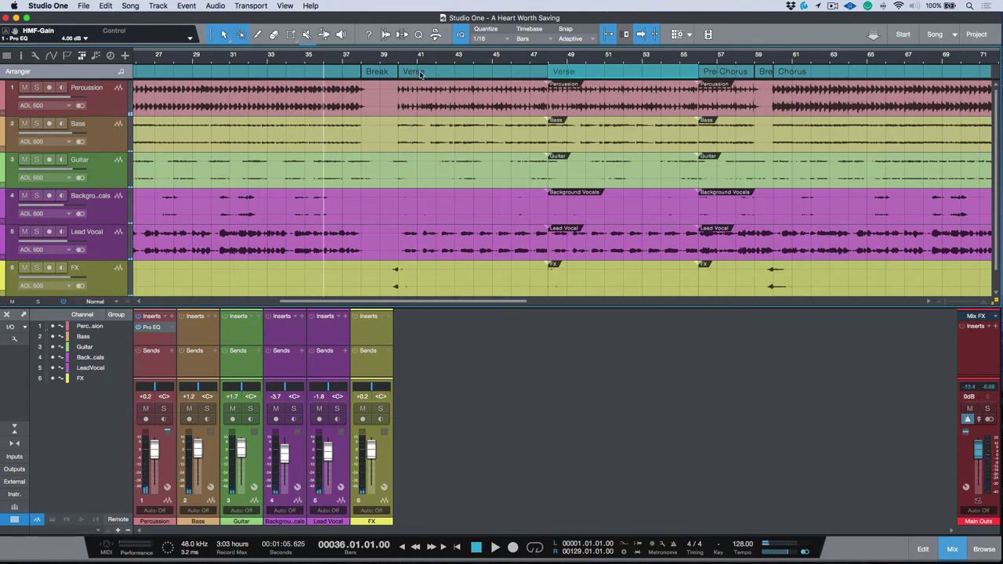
Drag the Verse onto the Break to replace it, then play from bar 35 to check
left_click(419, 72)
left_click_drag(419, 73, 385, 74)
left_click(306, 61)
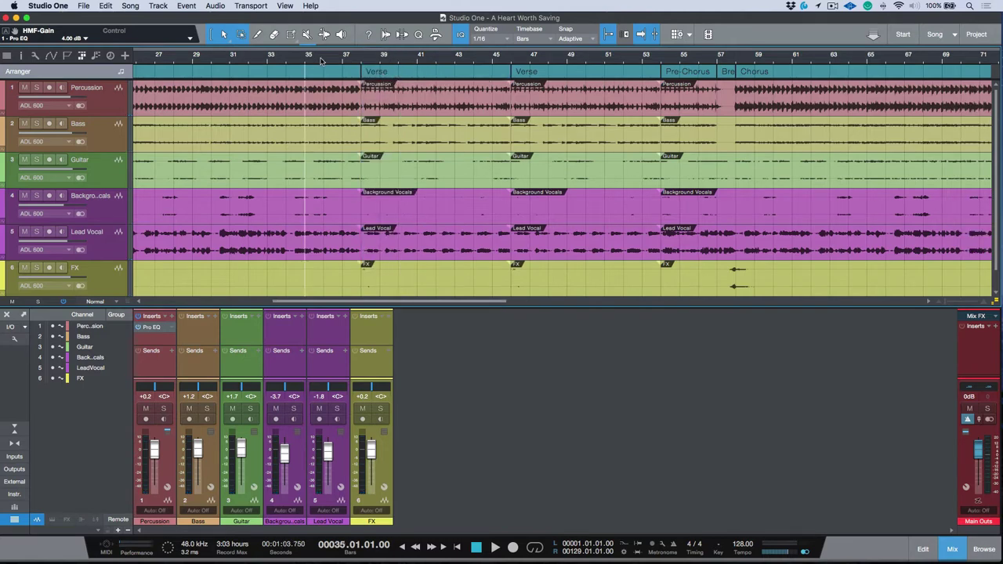
key("space")
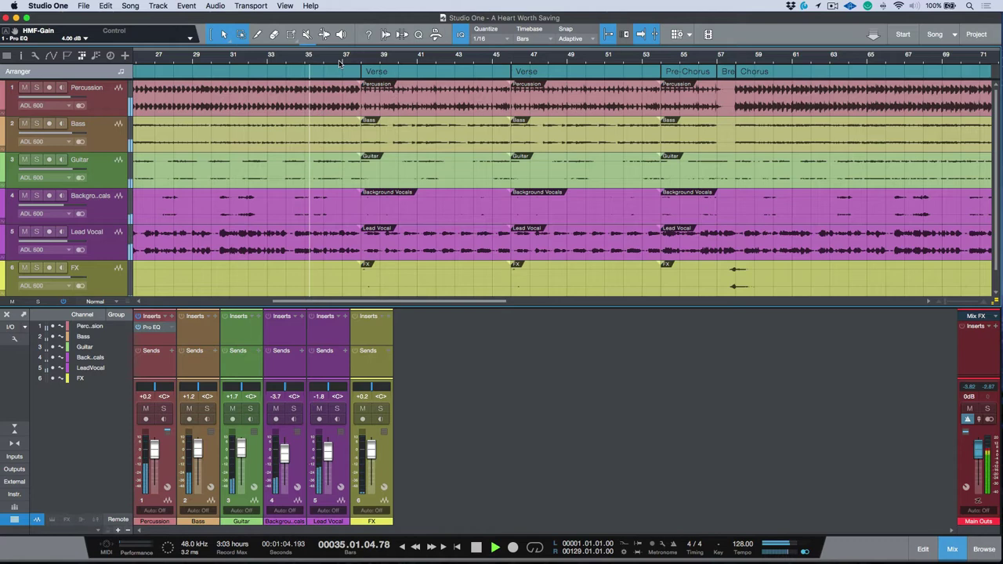
key("z")
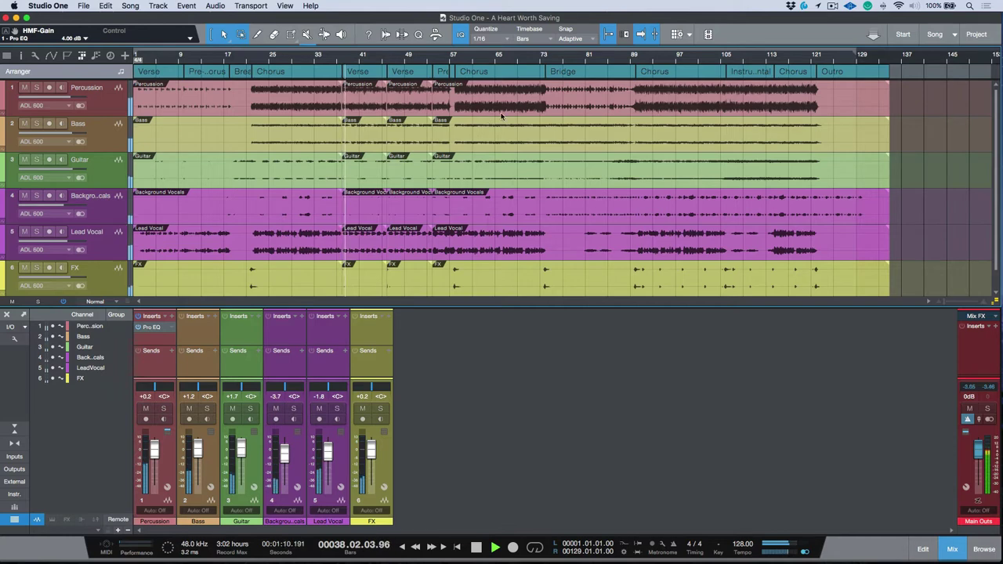
key("space")
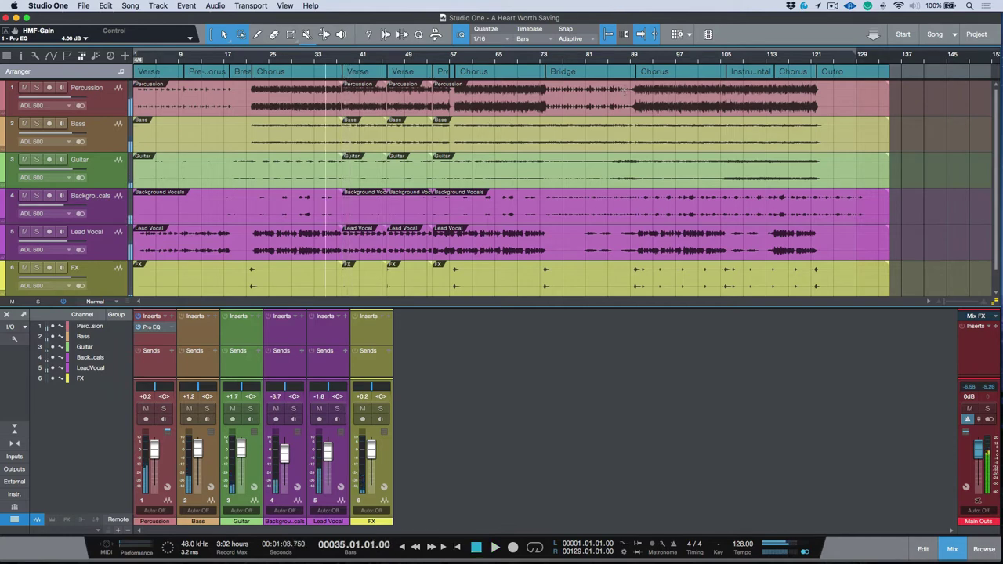
Audition the song from bar 89 and from the start of the Instrumental section
left_click(631, 58)
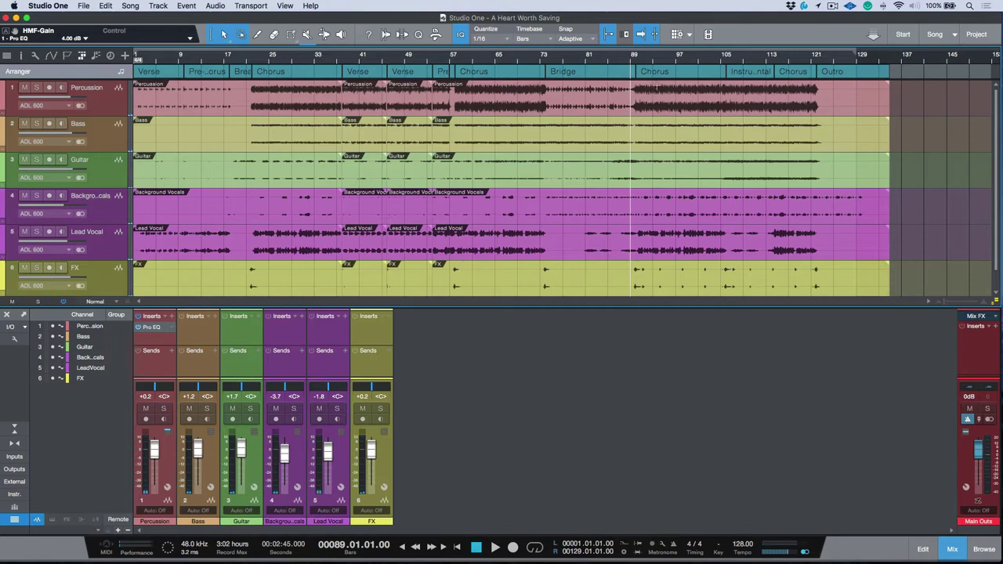
key("space")
key("e")
key("e")
key("e")
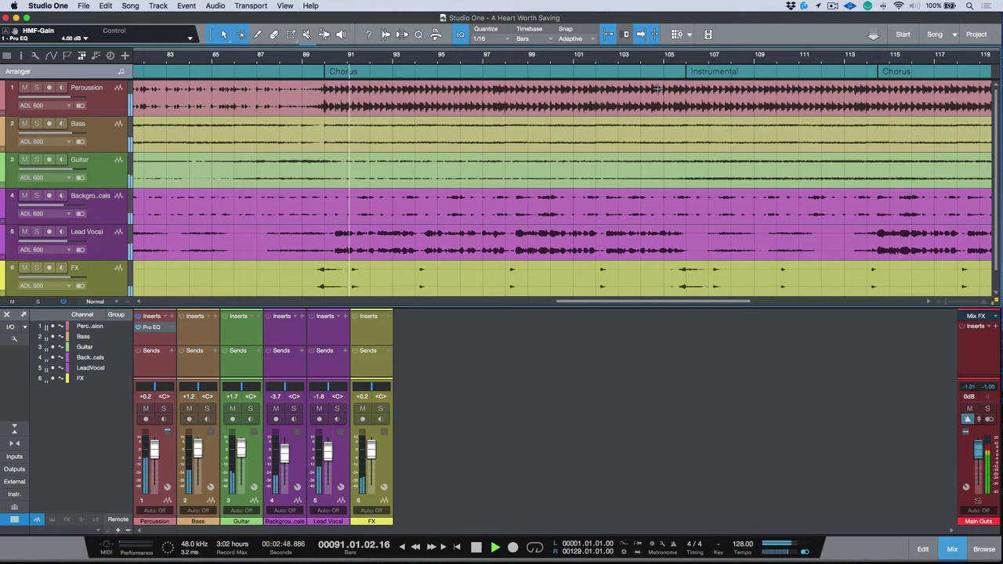
left_click(743, 73)
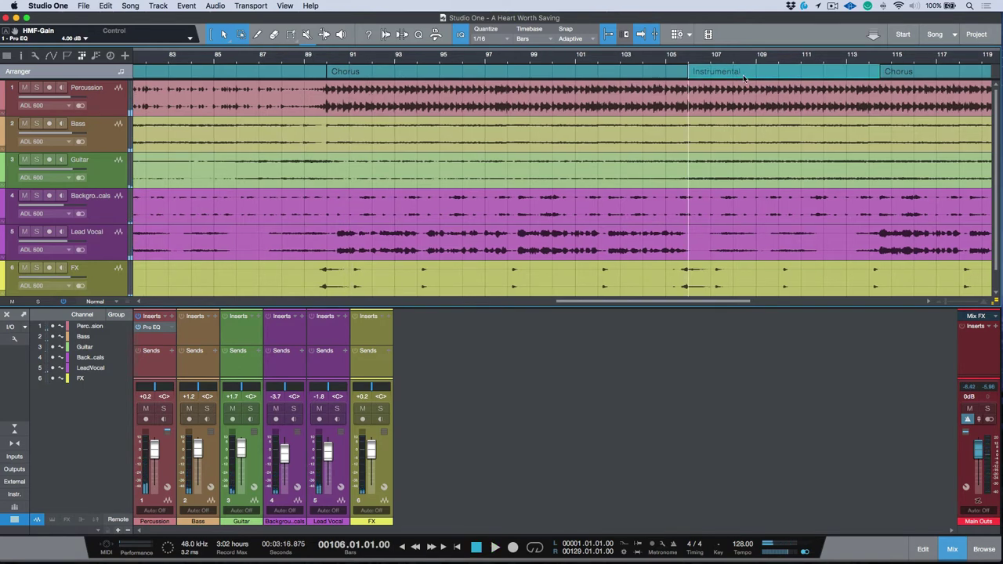
key("space")
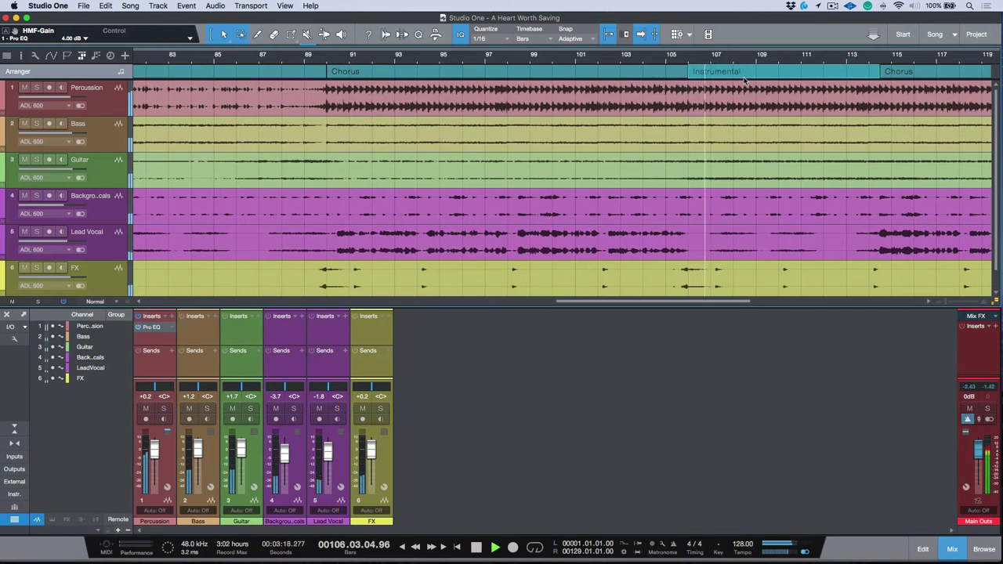
key("space")
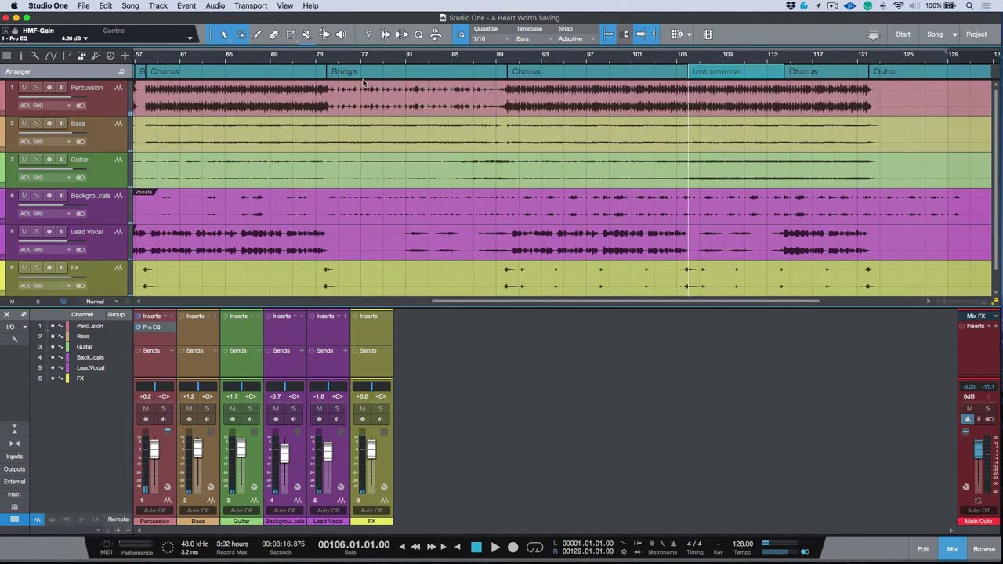
key("w")
Move the Instrumental section to bar 89 and play from there
left_click_drag(726, 76, 508, 72)
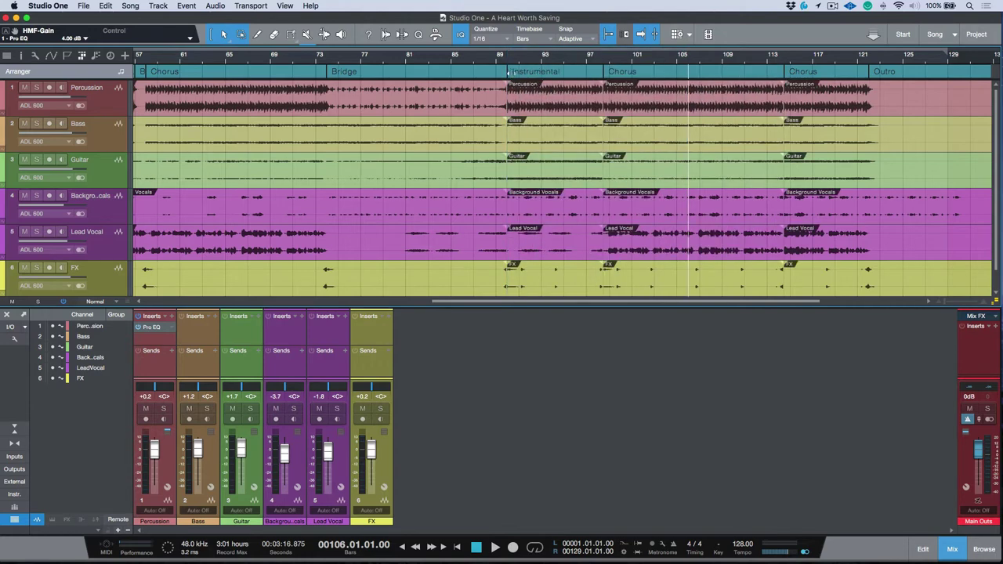
left_click(495, 57)
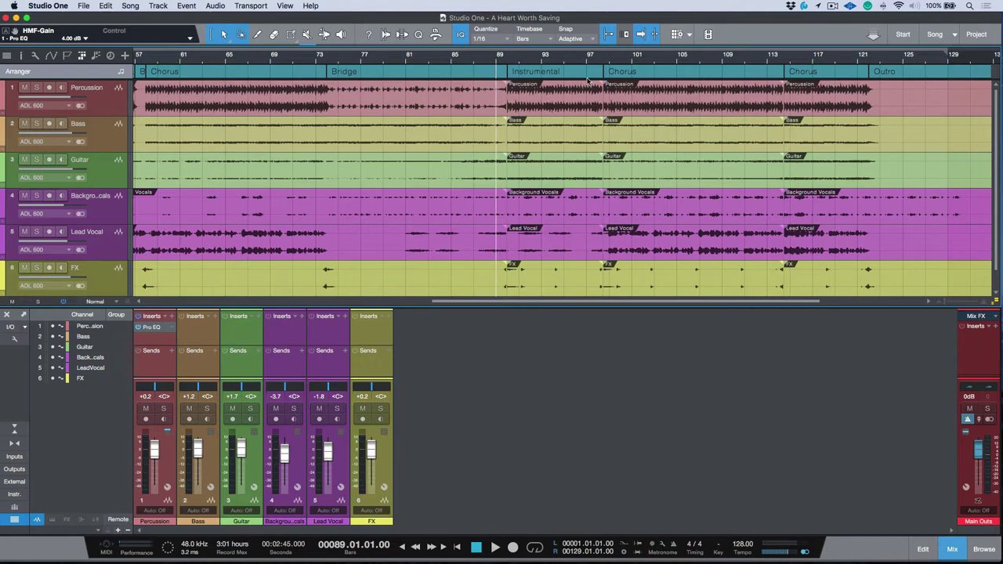
key("space")
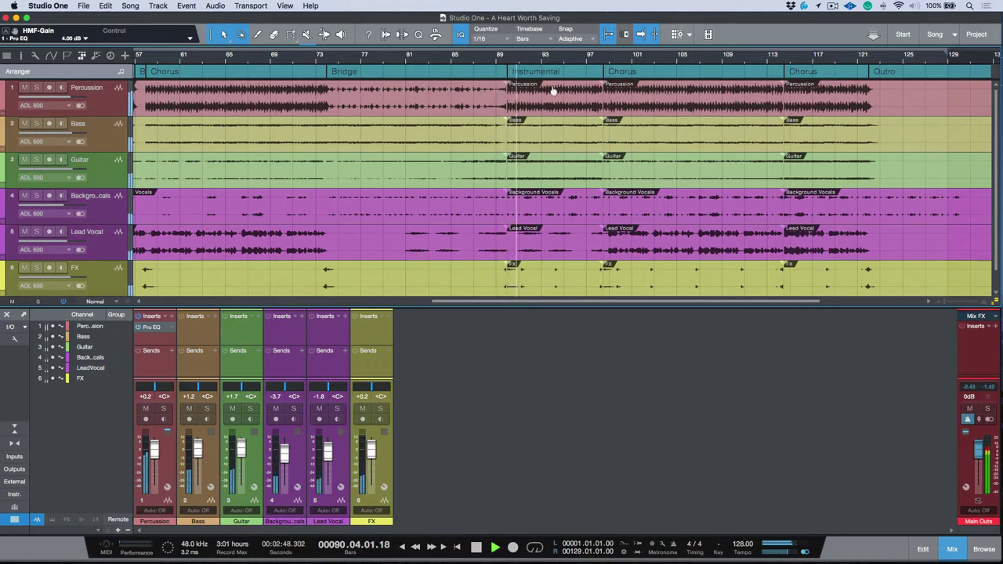
Undo the move, copy the Instrumental section to bar 89, and fit the whole song in view
key("space")
key("ctrl+z")
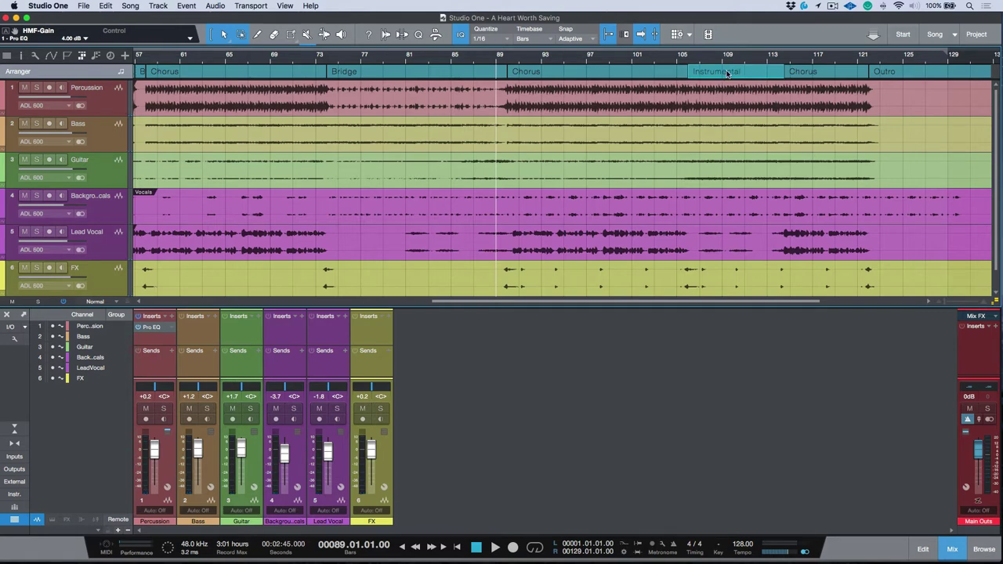
left_click_drag(727, 73, 506, 72)
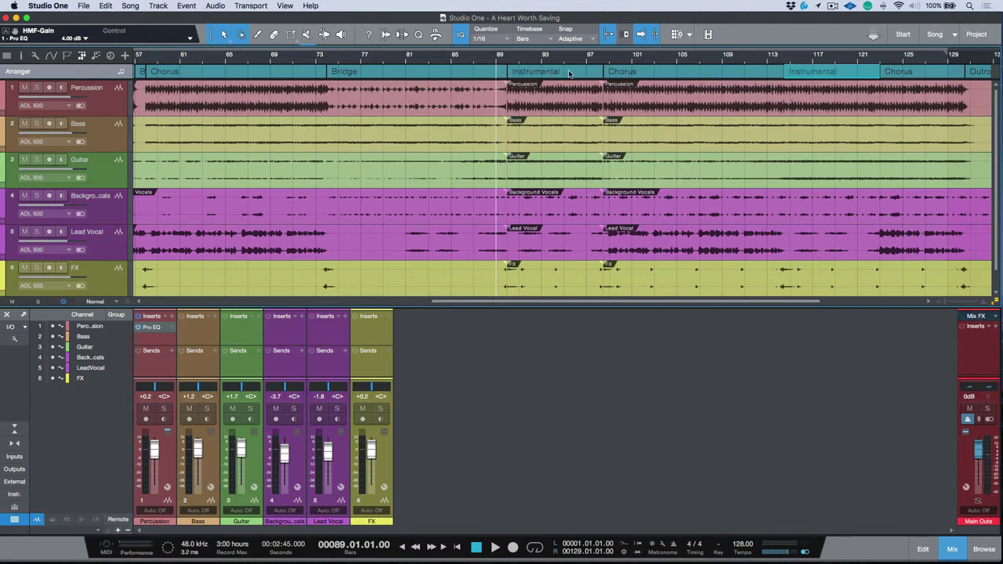
key("shift+f")
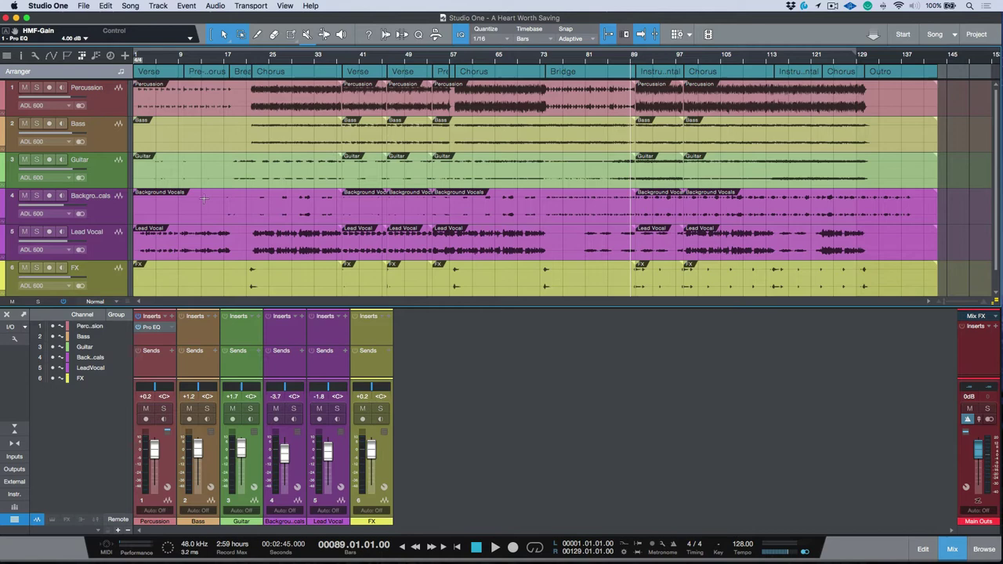
Audition the first Chorus with Percussion soloed, unsolo it, and show the Instruments browser
left_click(289, 72)
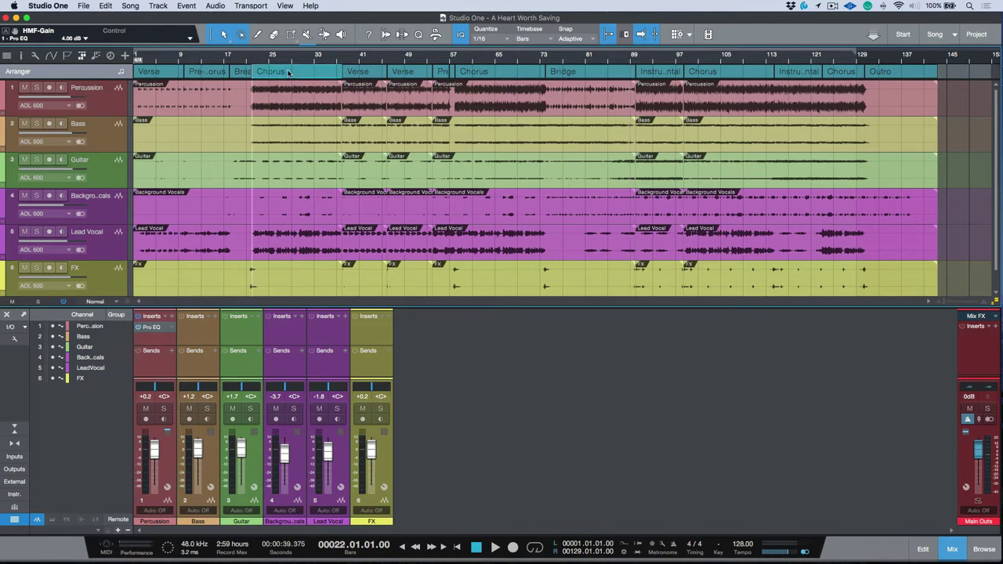
left_click(37, 88)
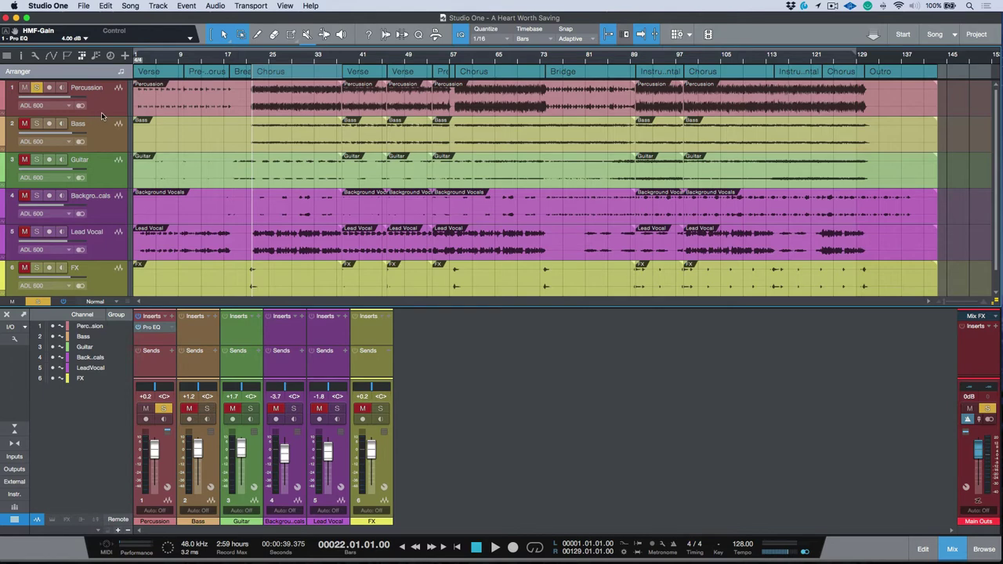
key("space")
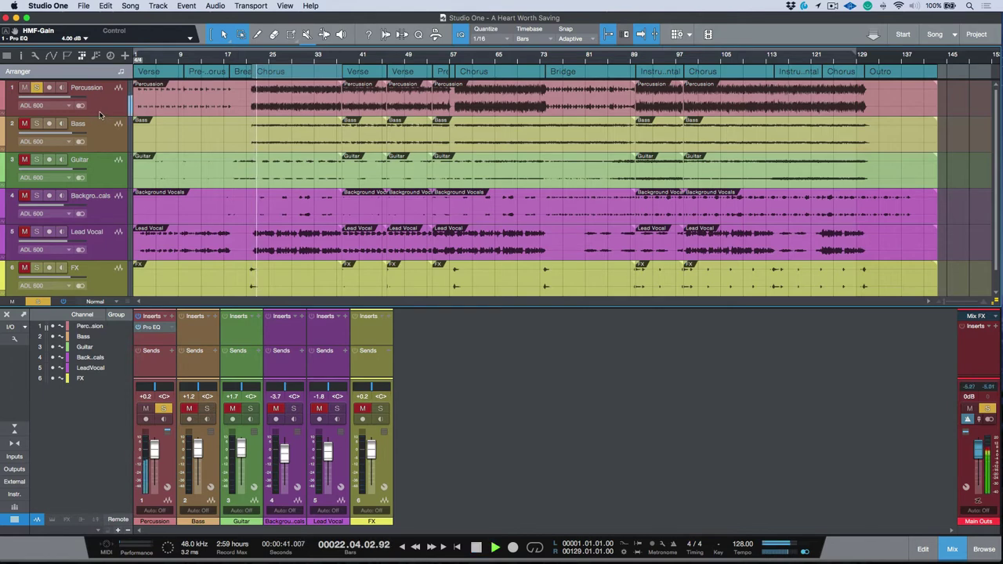
key("space")
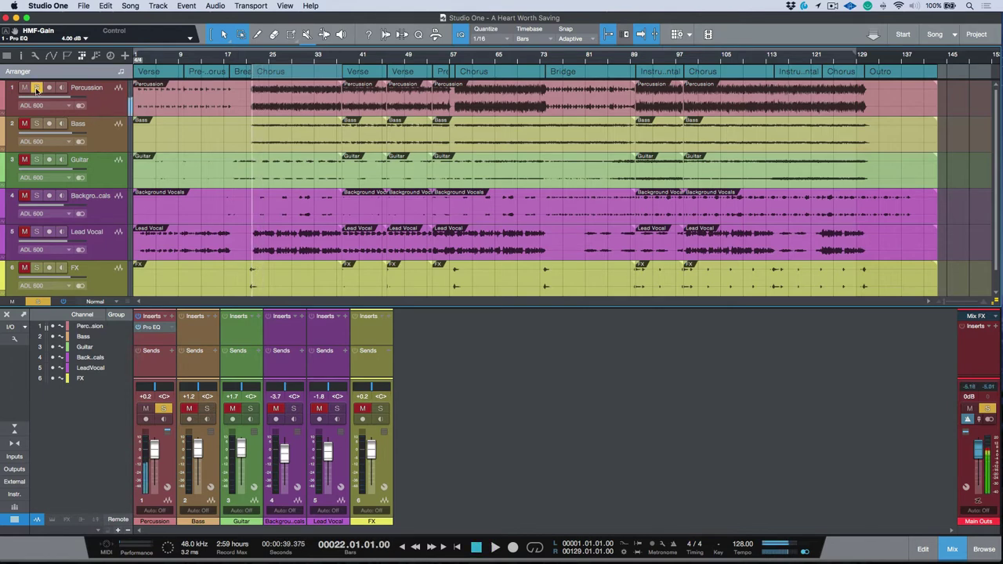
left_click(37, 88)
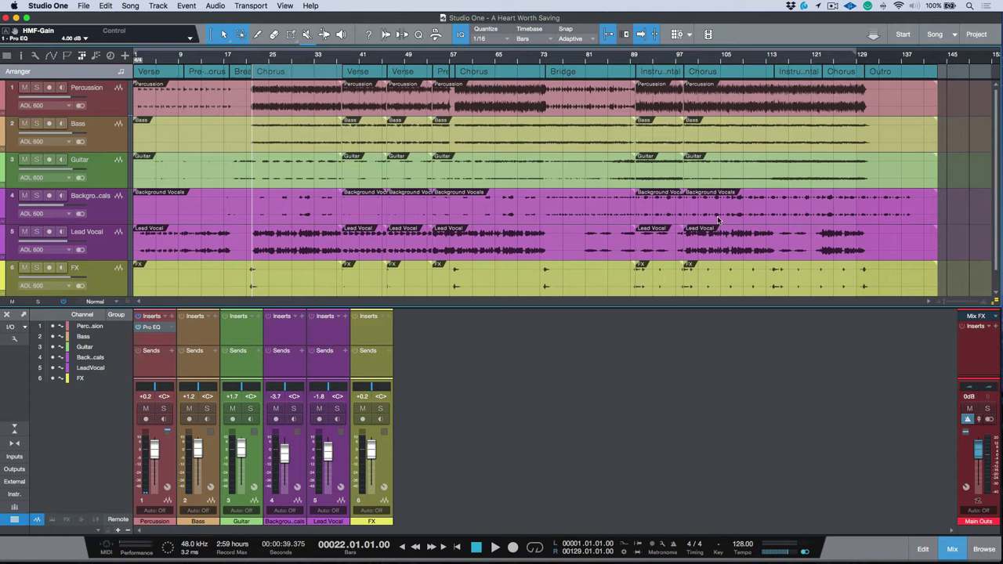
left_click(983, 549)
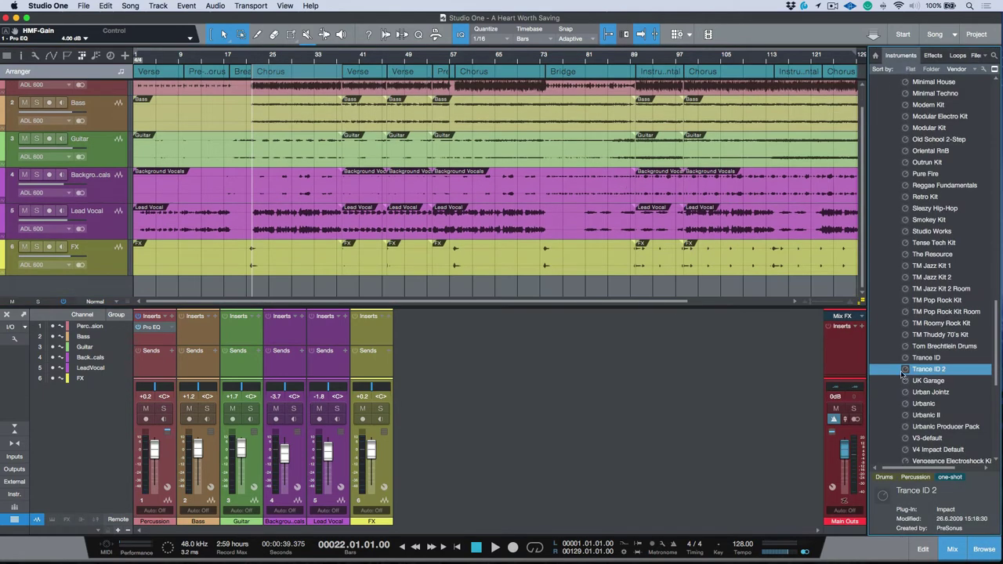
Drag the Trance ID 2 Impact preset into the empty area below the existing tracks
scroll(926, 361, "up", 7)
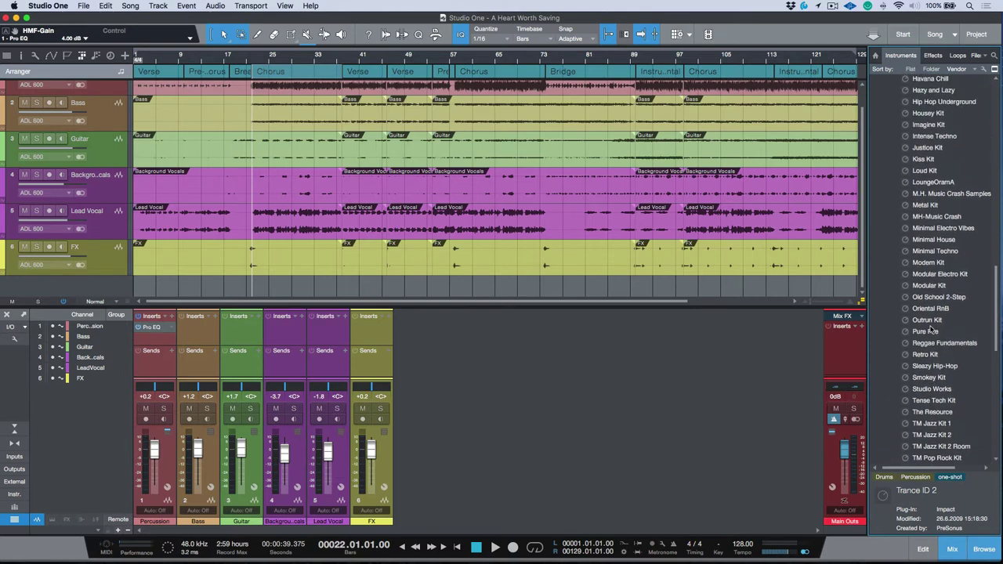
scroll(933, 329, "up", 20)
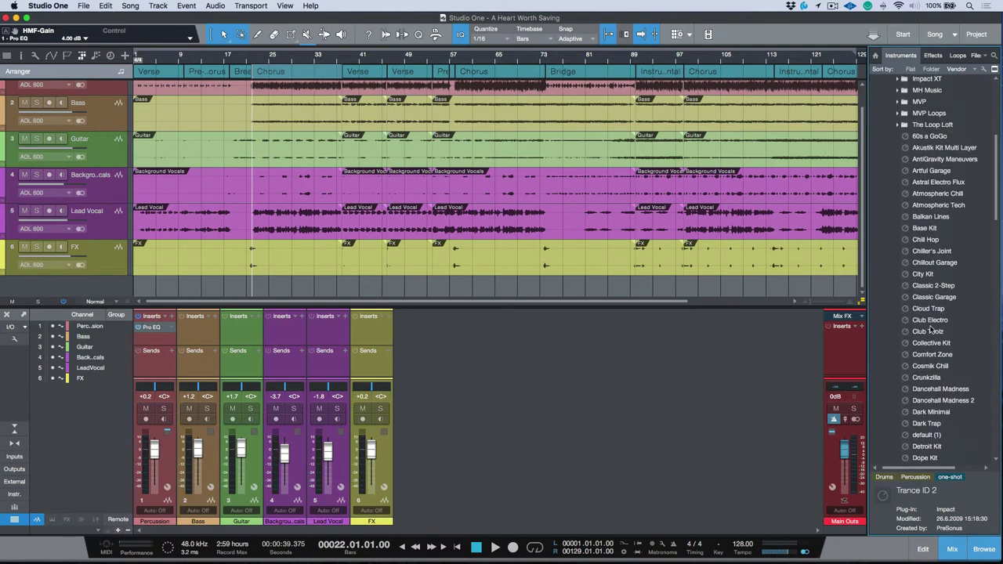
scroll(905, 198, "down", 20)
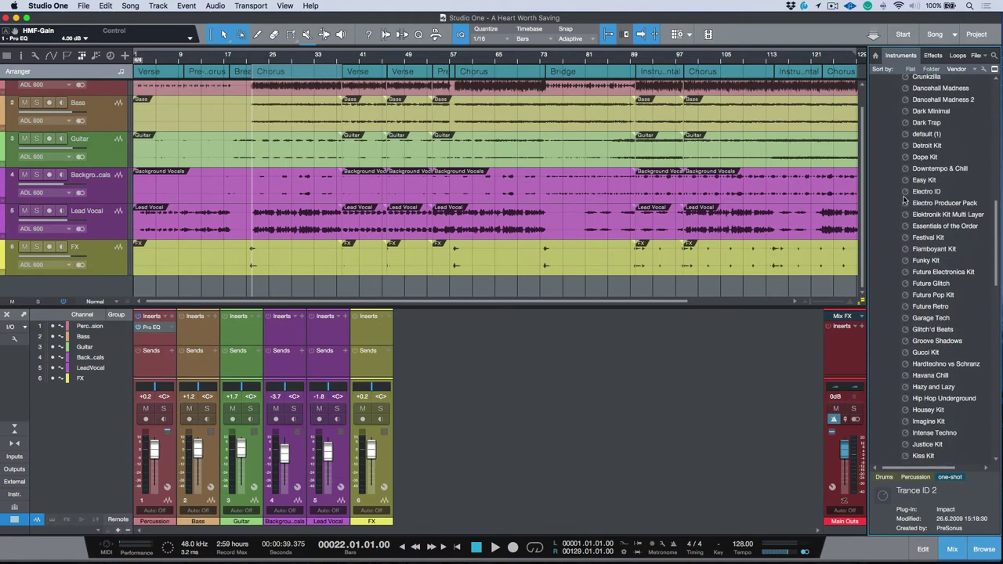
scroll(909, 250, "down", 2)
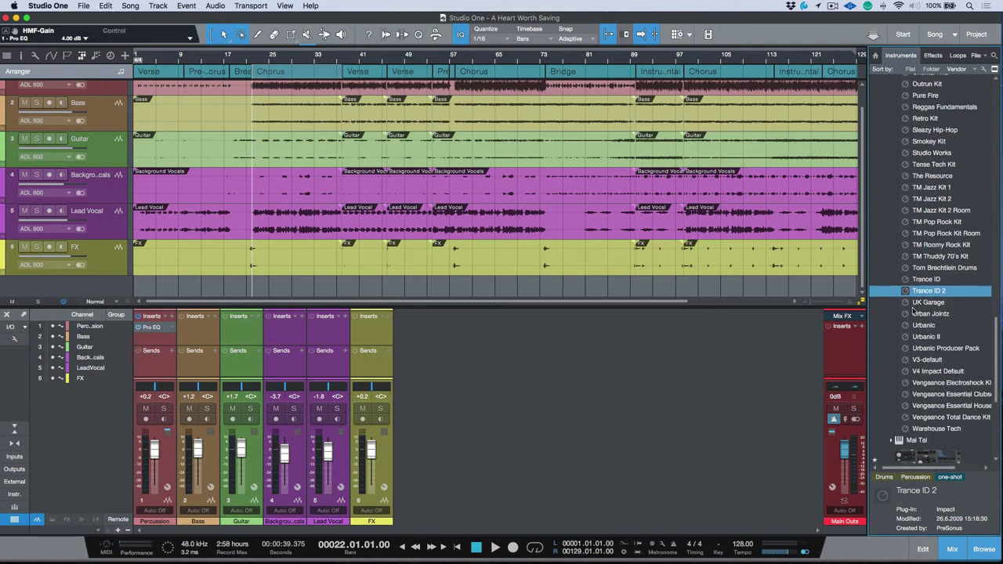
left_click_drag(906, 294, 502, 287)
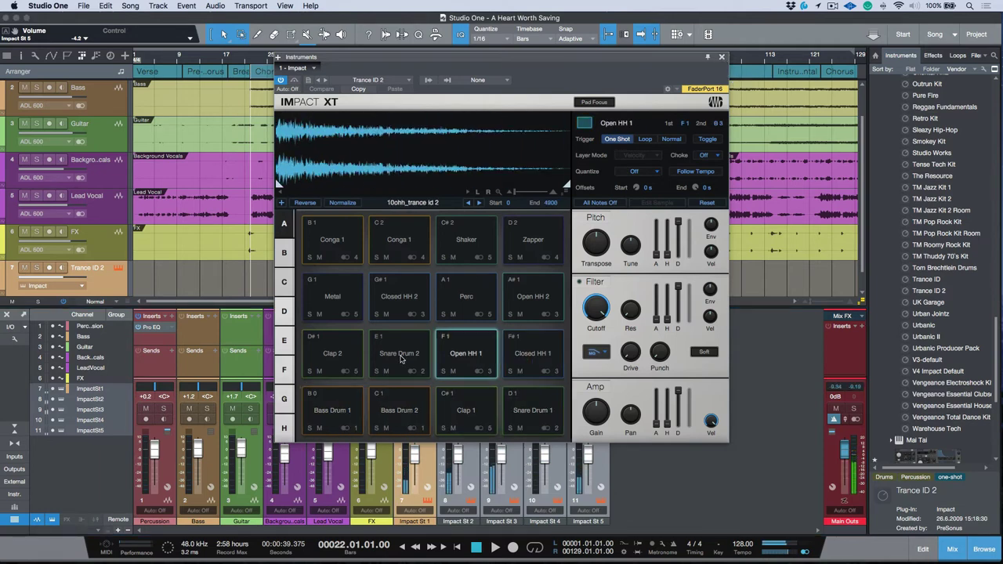
Close Impact XT and loop the first Chorus, bars 22–38
left_click(722, 59)
left_click(304, 75)
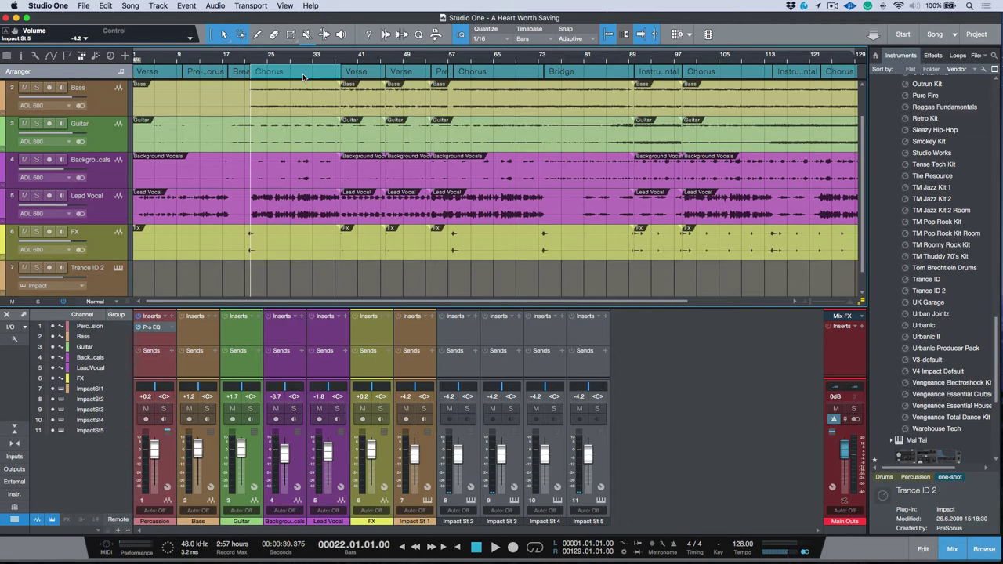
key("p")
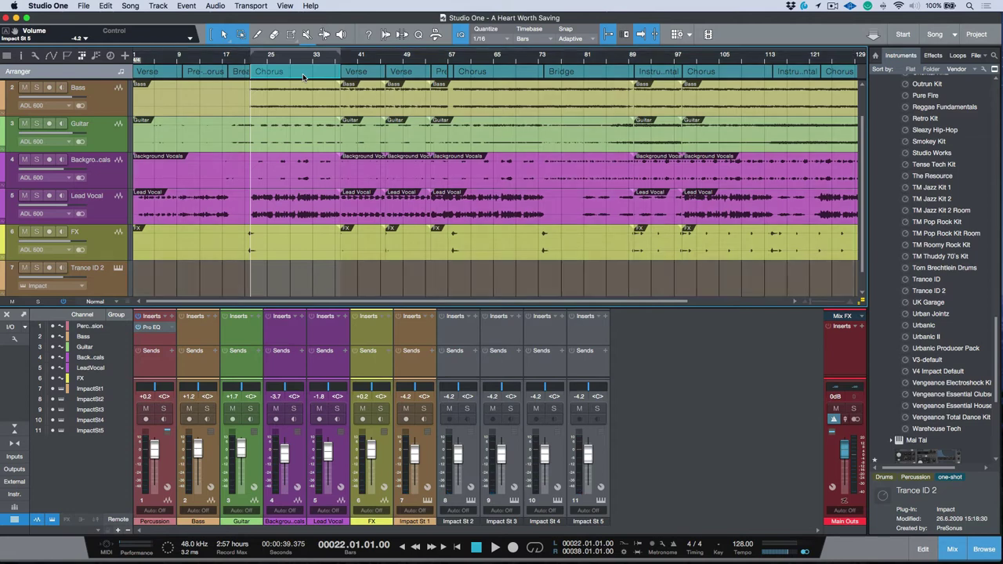
key("slash")
Create a pattern part over the Chorus on Trance ID 2 and open it for step editing
scroll(304, 273, "down", 1)
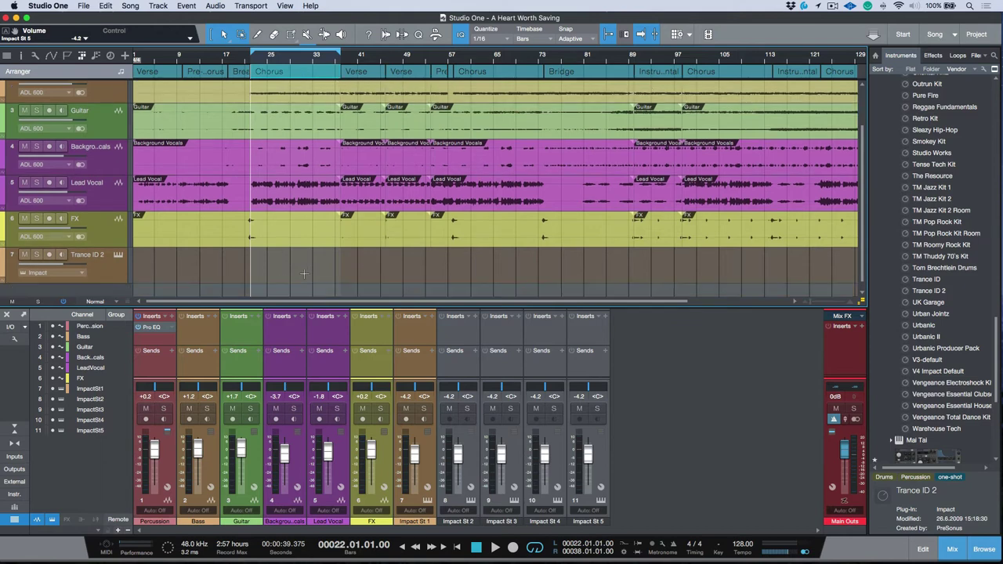
double_click(290, 270)
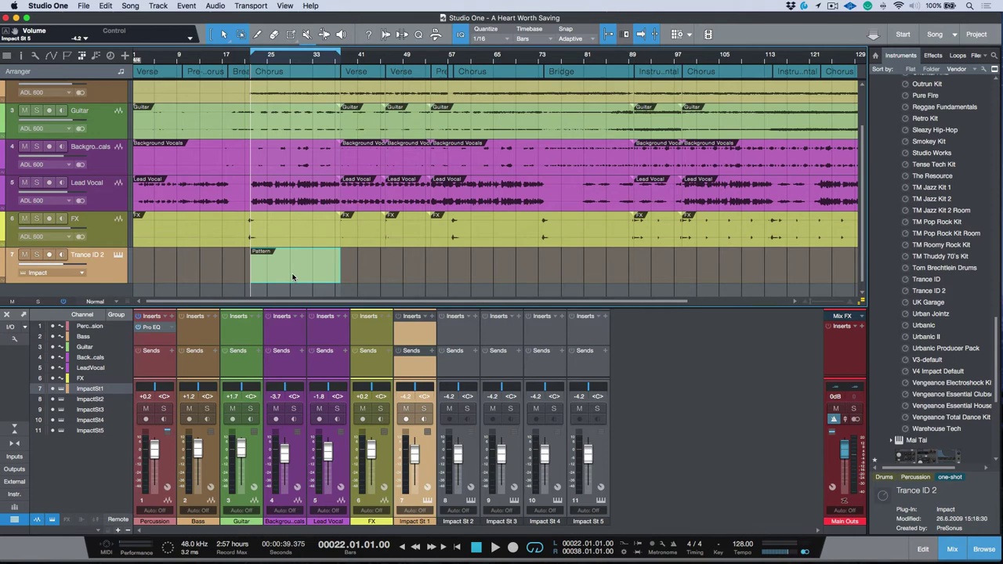
double_click(292, 276)
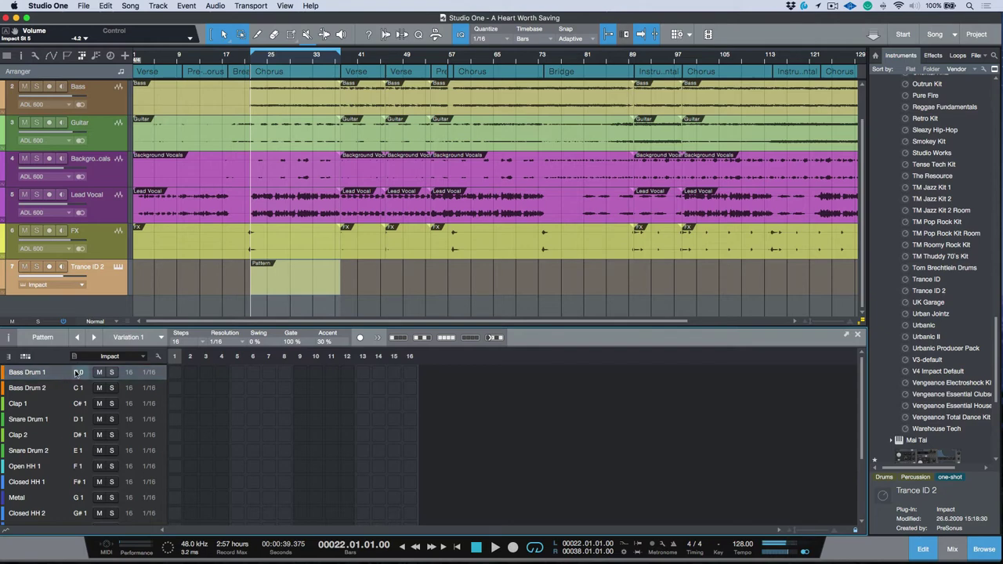
Place Bass Drum 1 hits on steps 1, 5, 9, 13 and lower Trance ID 2 to -6.0
left_click(239, 396)
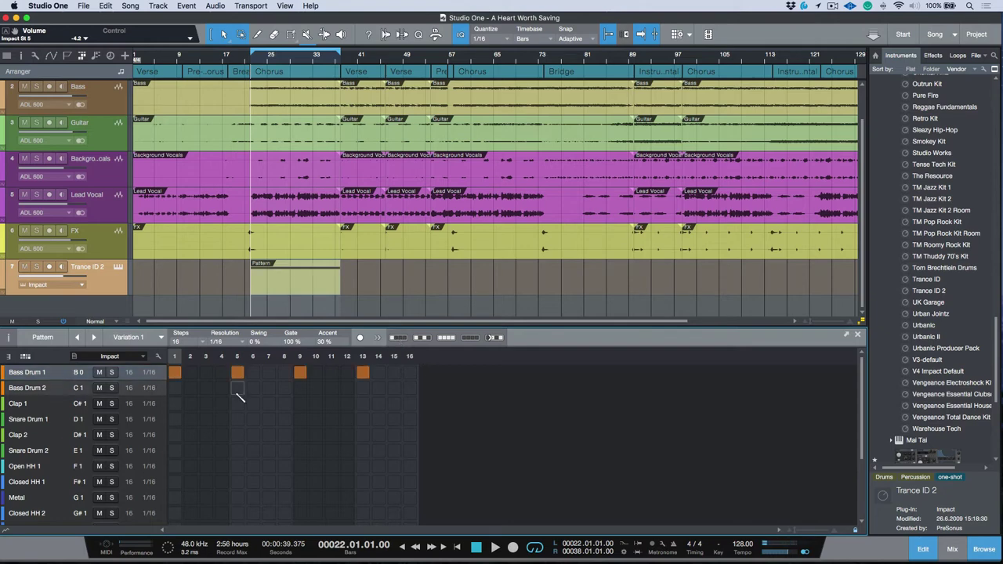
key("space")
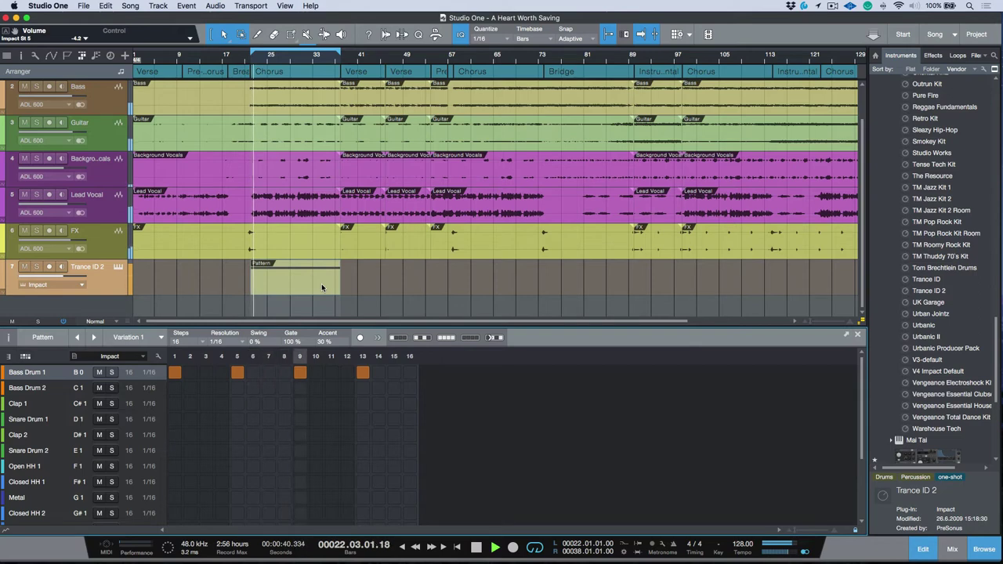
left_click(63, 275)
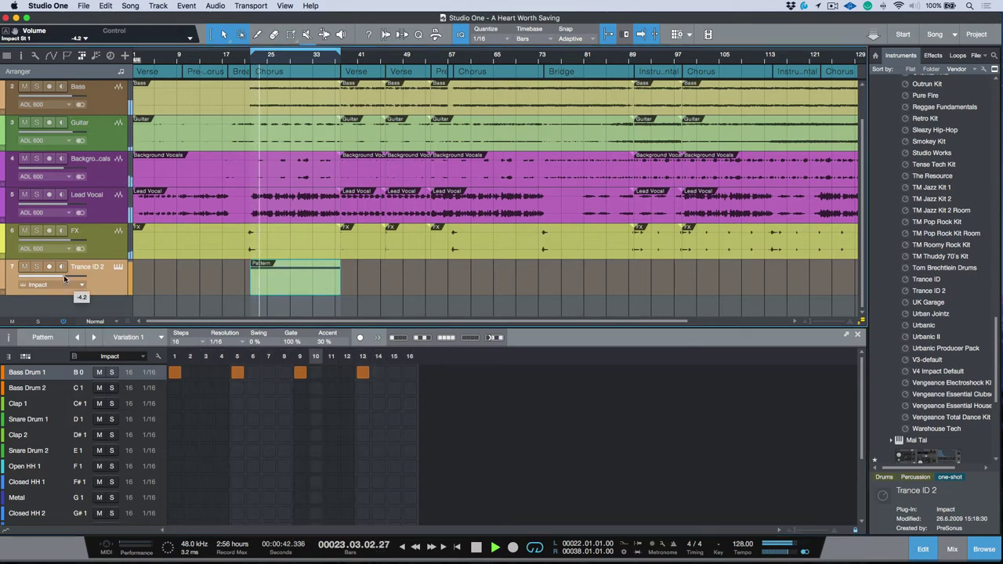
left_click_drag(63, 275, 59, 276)
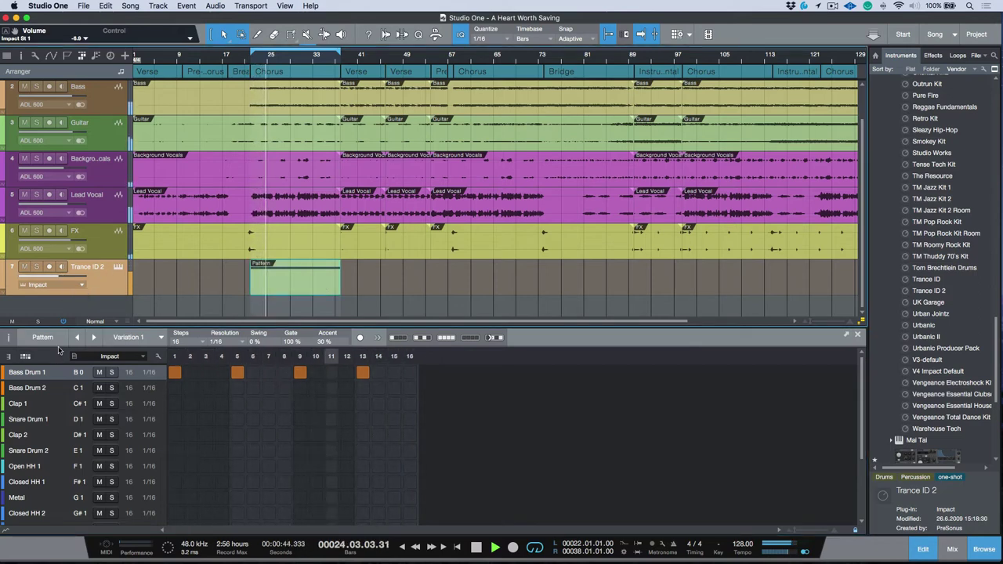
Add Clap 1 and Clap 2 hits on steps 5 and 13
left_click(66, 404)
left_click(47, 435)
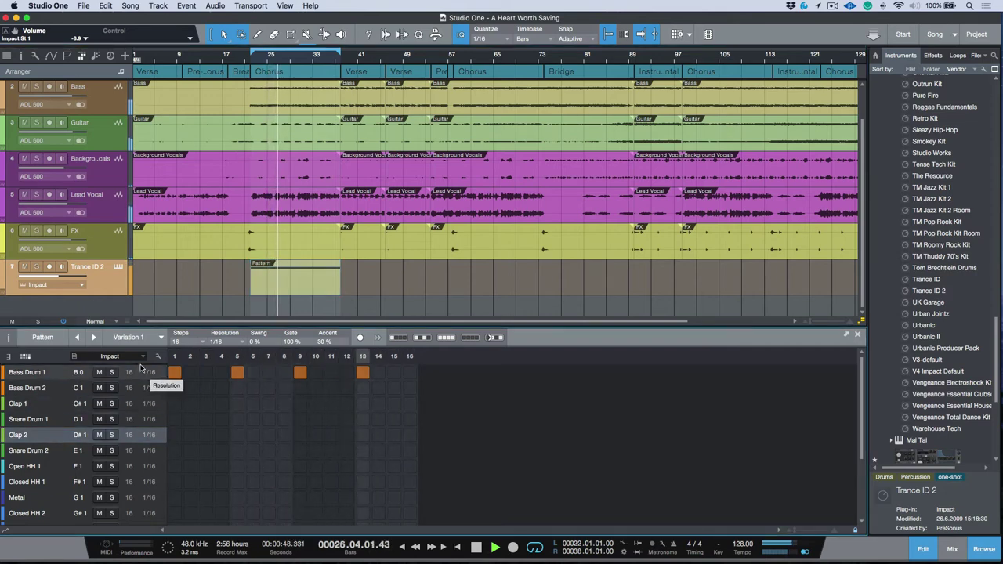
left_click(78, 403)
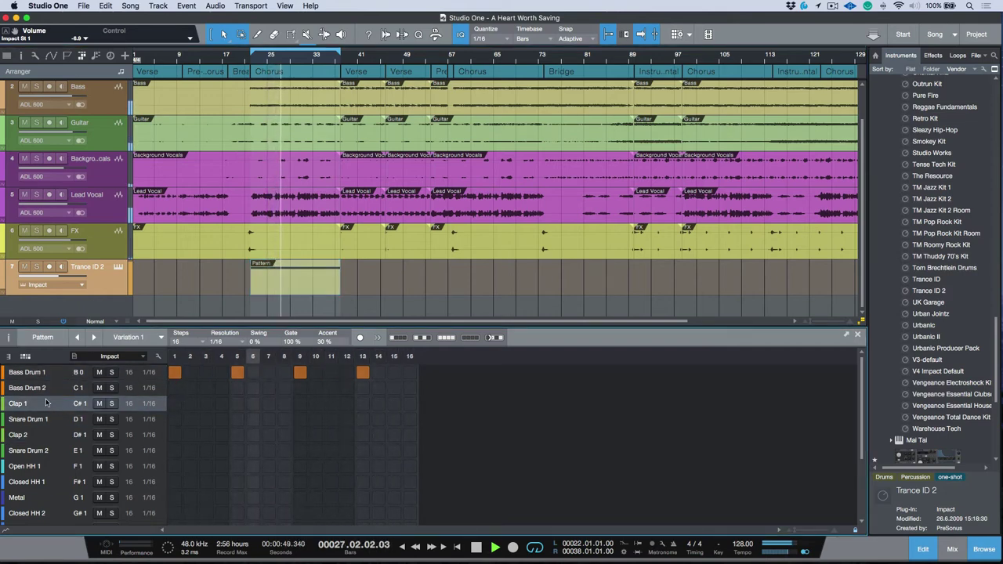
left_click(238, 403)
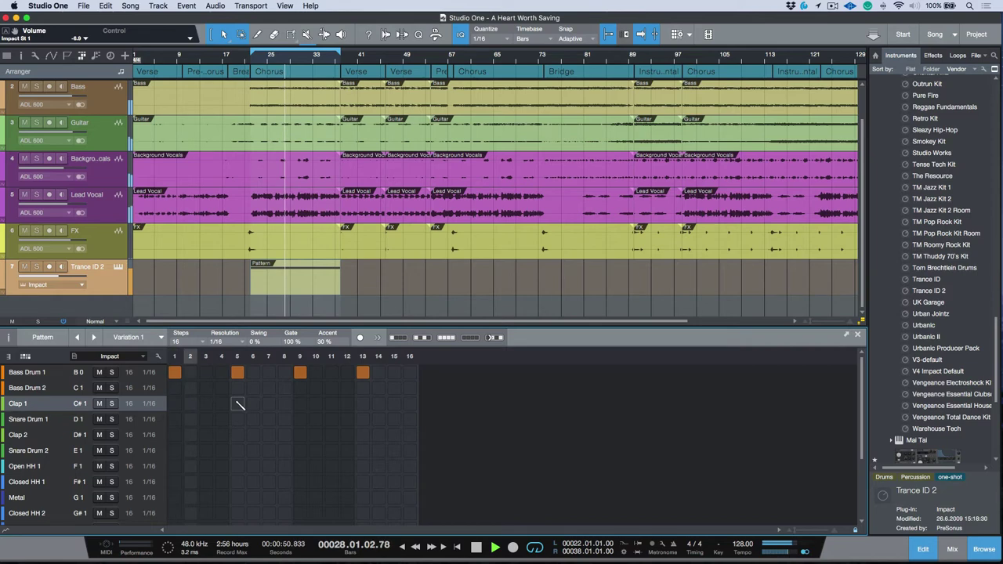
left_click(363, 404)
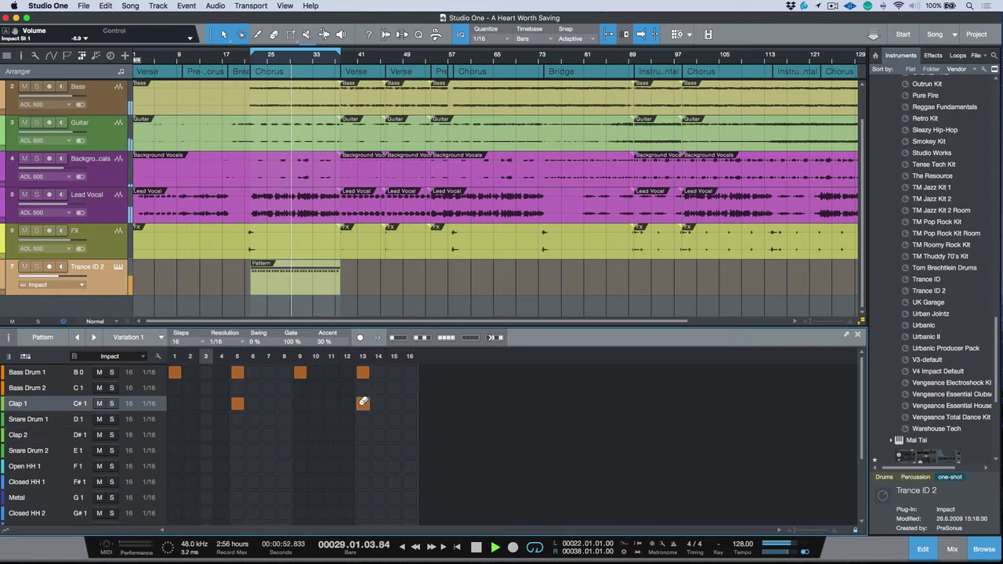
left_click(238, 435)
left_click(362, 435)
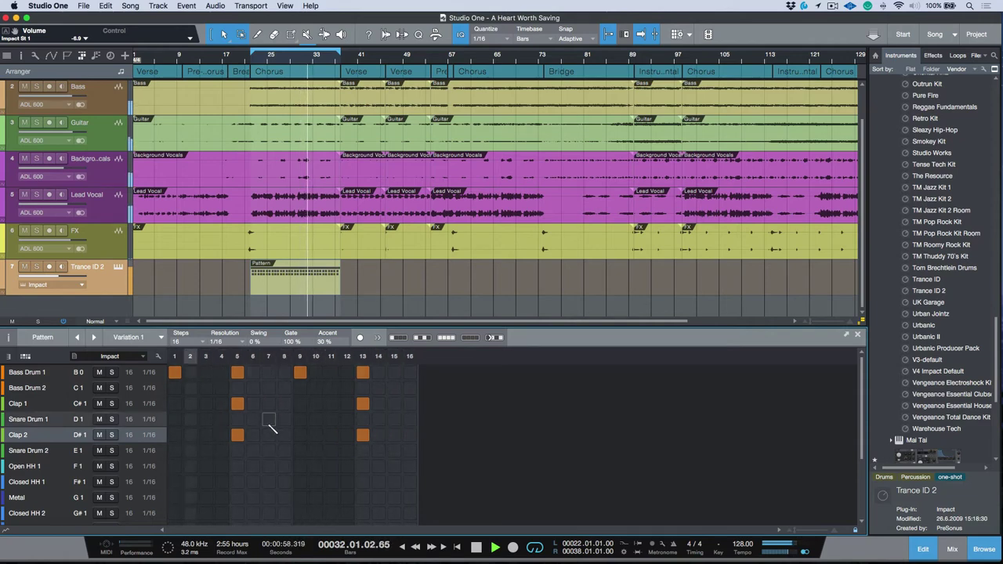
Add a Snare Drum 1 hit on step 7 and fill all 16 Closed HH 1 steps
left_click(52, 420)
left_click(268, 419)
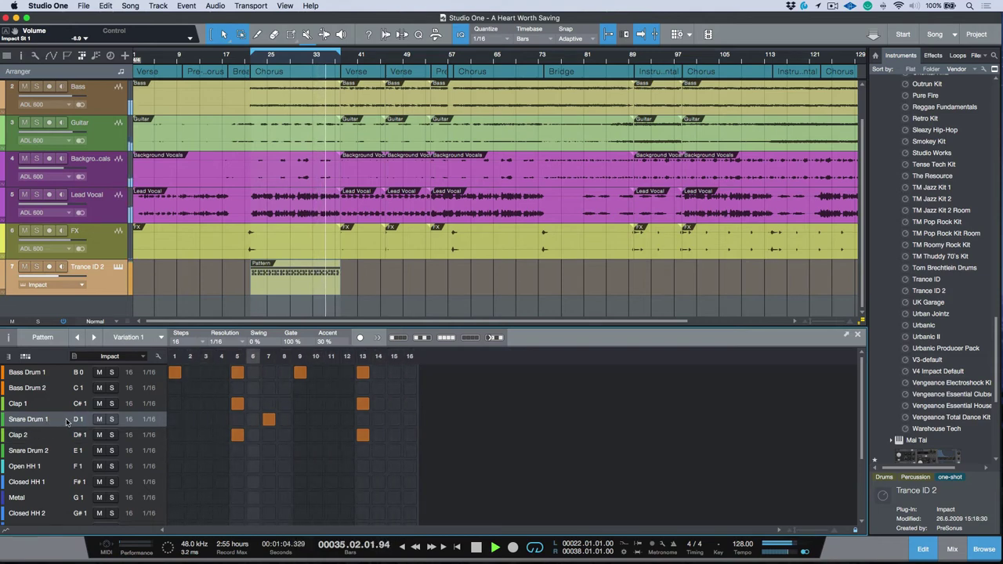
left_click(59, 484)
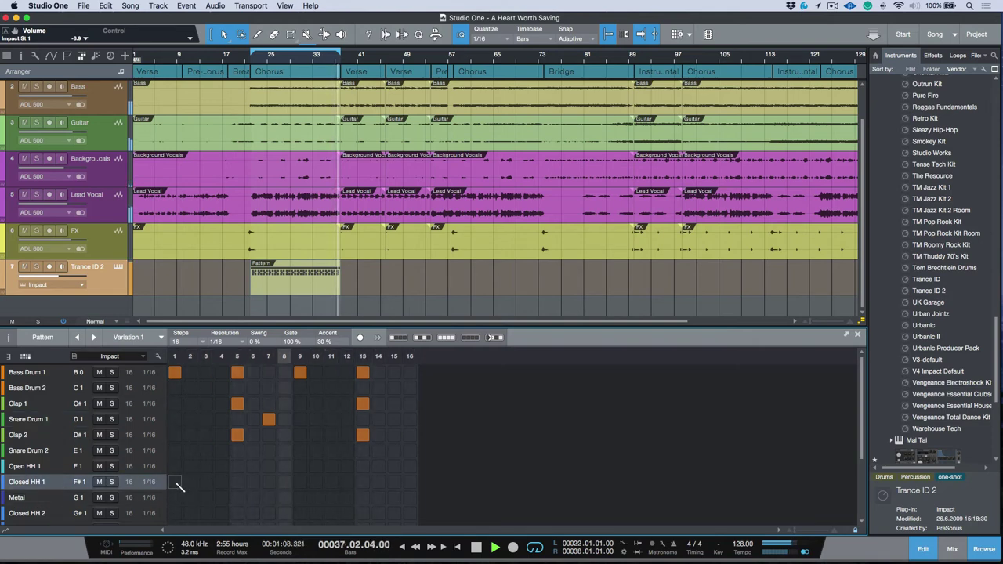
left_click_drag(179, 486, 411, 483)
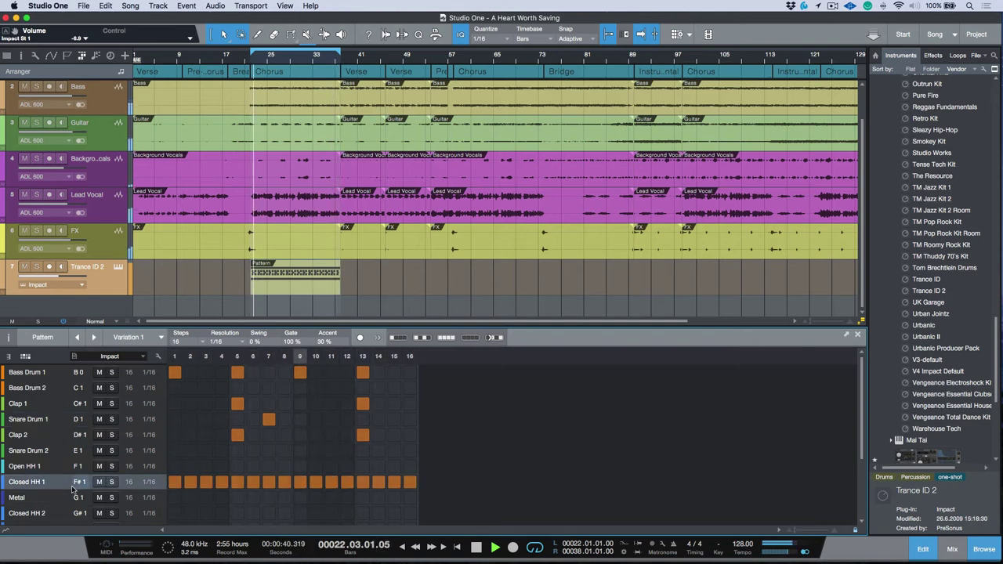
Lower the Impact St 3 channel to -6.3 dB in the mixer and stop playback
key("F3")
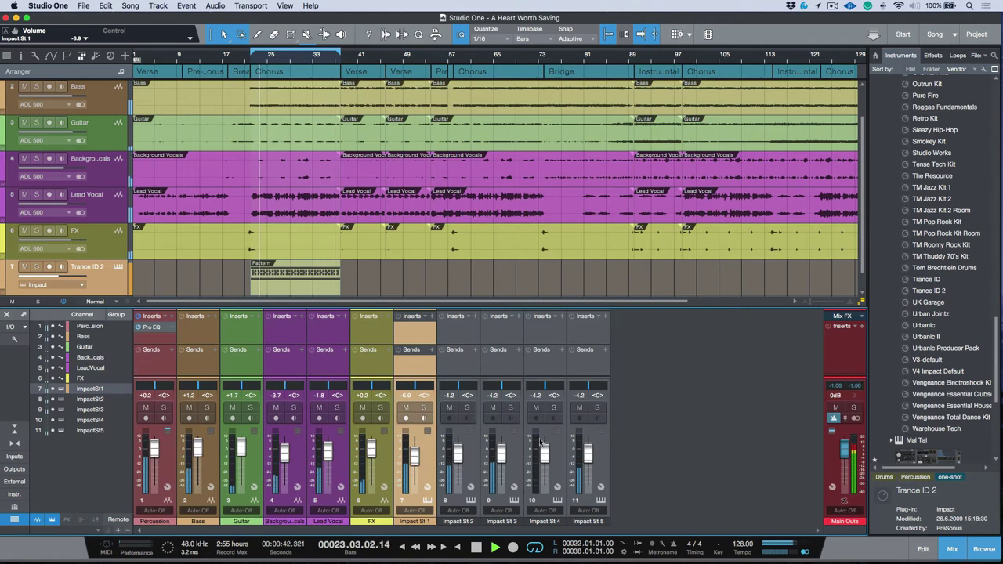
mouse_move(501, 452)
left_mouse_down()
mouse_move(502, 469)
mouse_move(503, 455)
left_mouse_up()
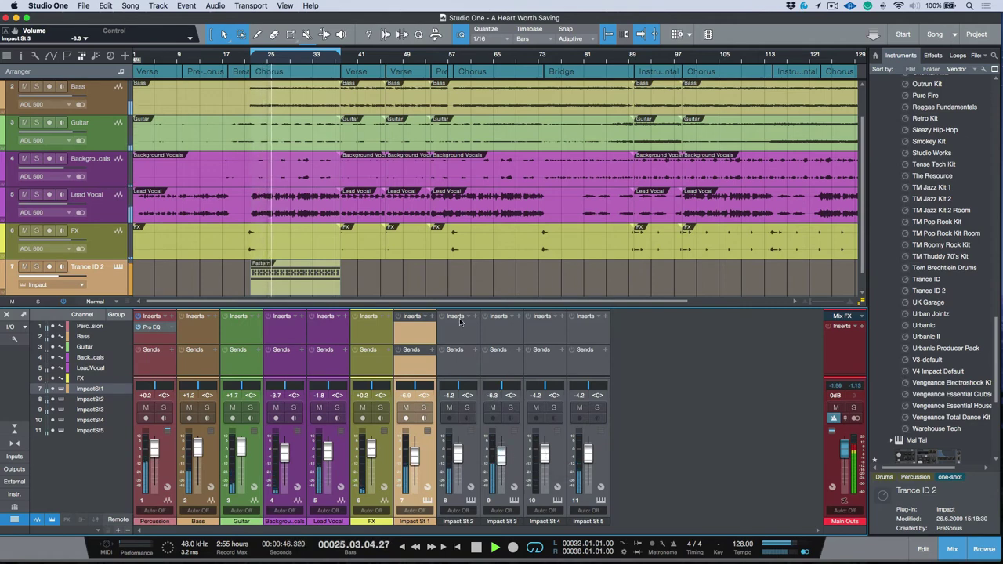
key("space")
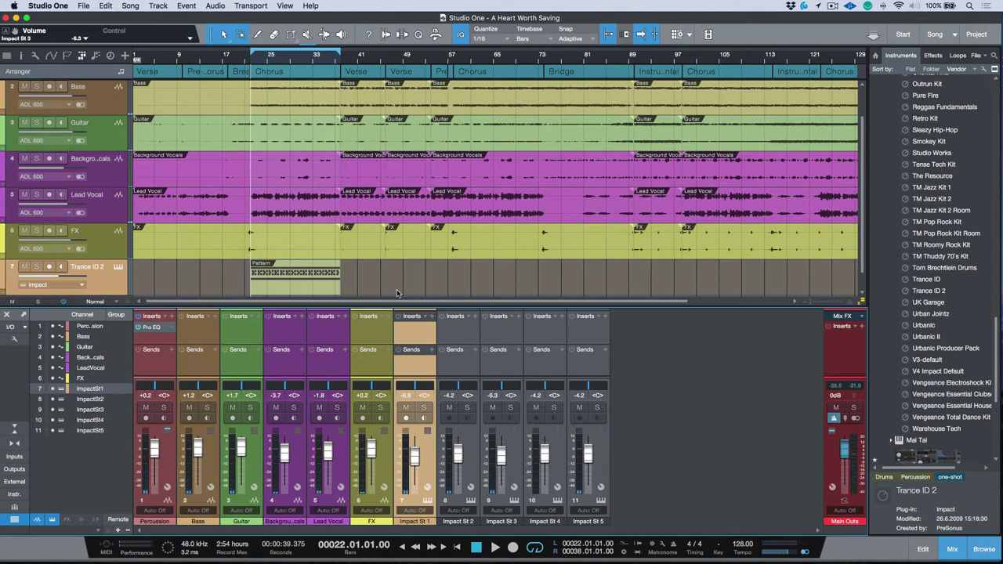
Mute the original Percussion track and play the song to hear the change
scroll(368, 228, "up", 1)
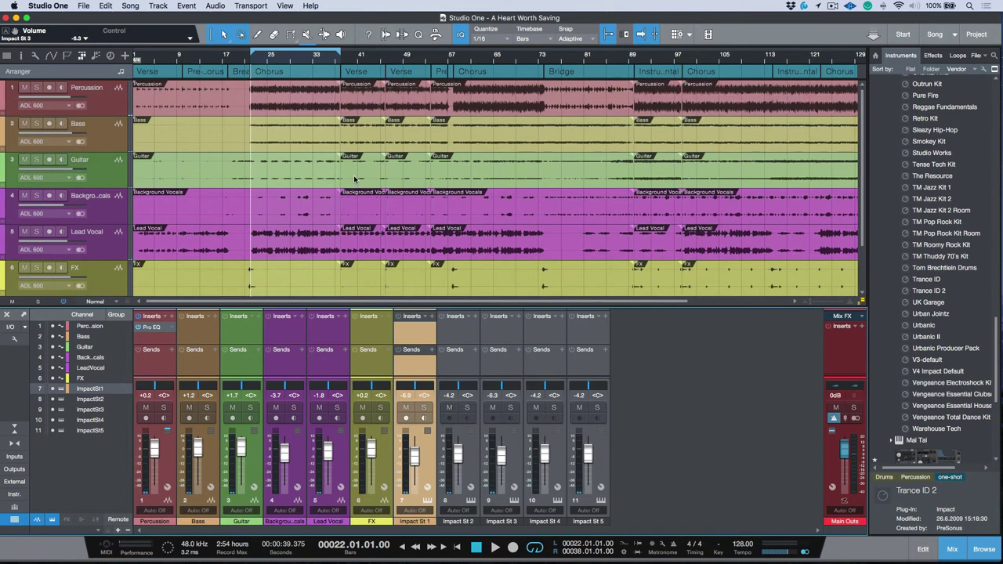
scroll(198, 117, "up", 2)
left_click(24, 87)
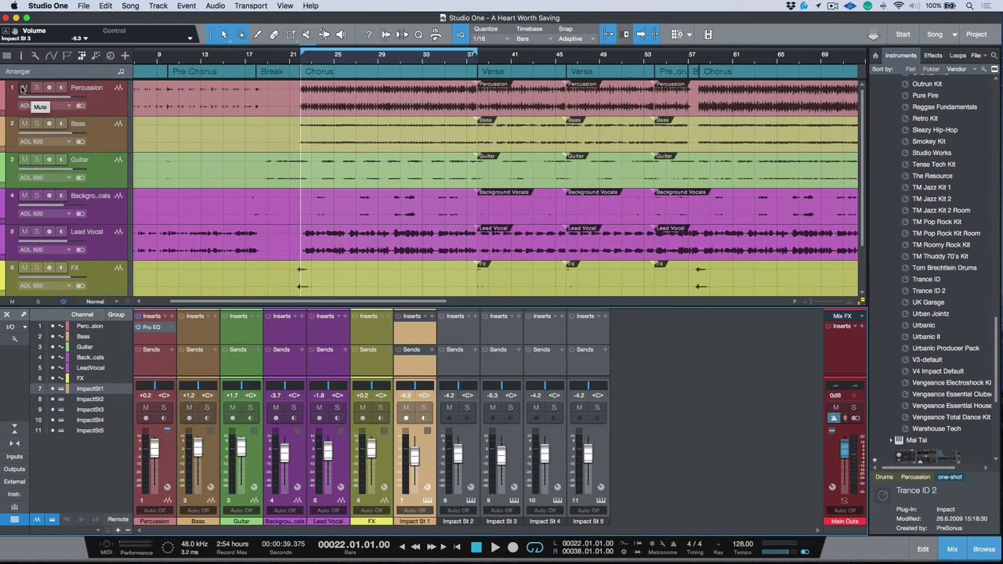
key("space")
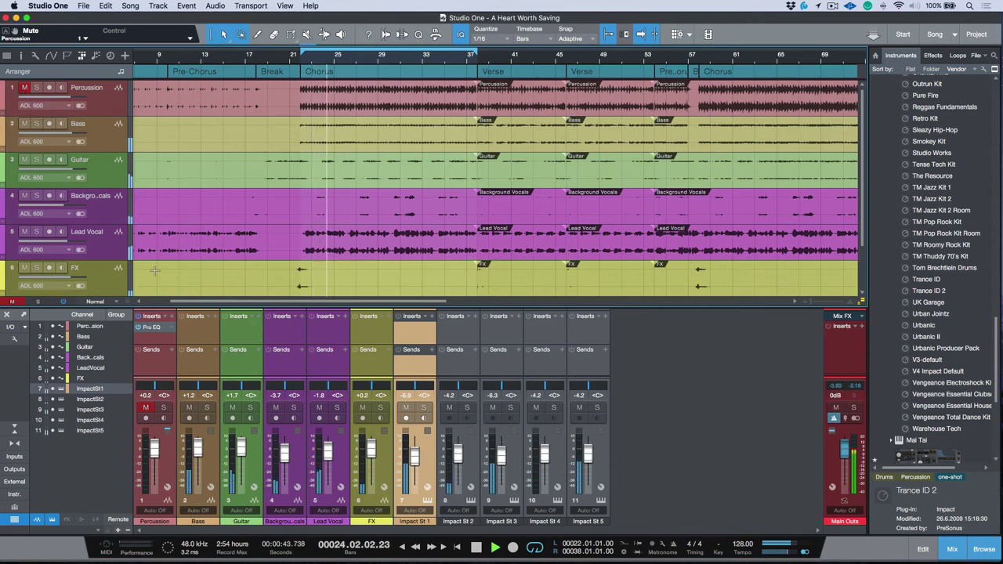
scroll(400, 272, "down", 2)
In Trance ID 2, set step 2 hi-hat velocity to 36, vary steps 8–15, and repeat step 16 twice
double_click(400, 272)
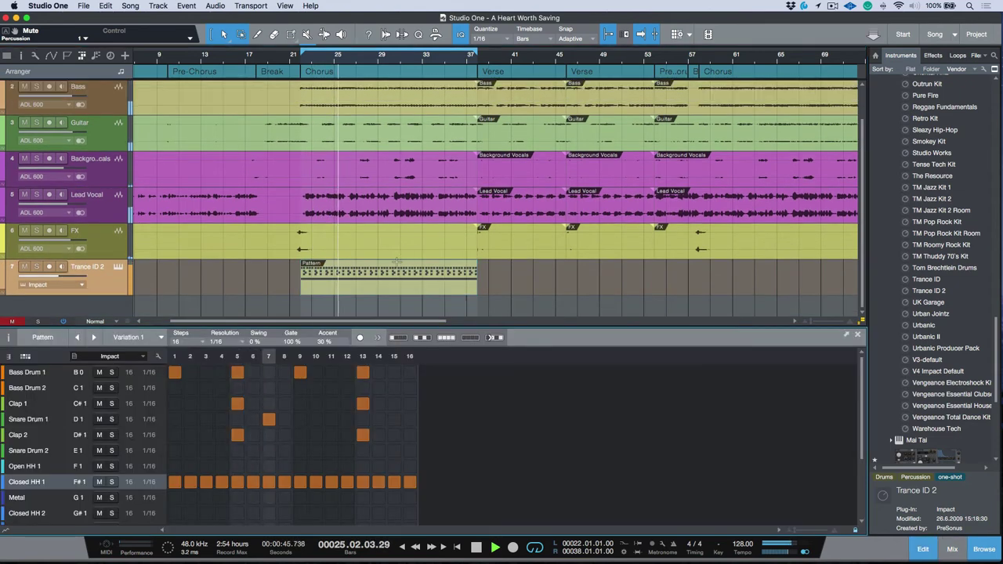
key("space")
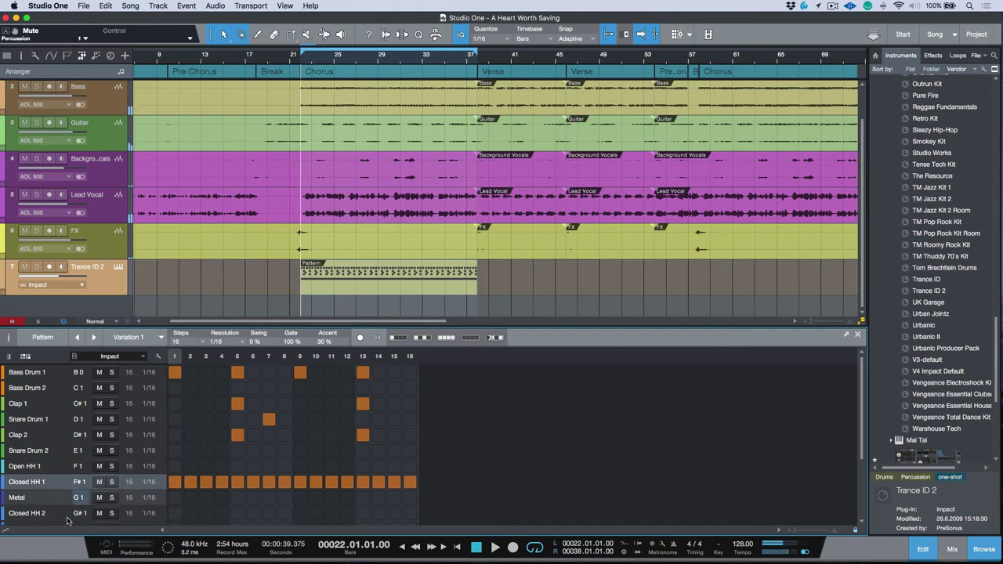
left_click(5, 531)
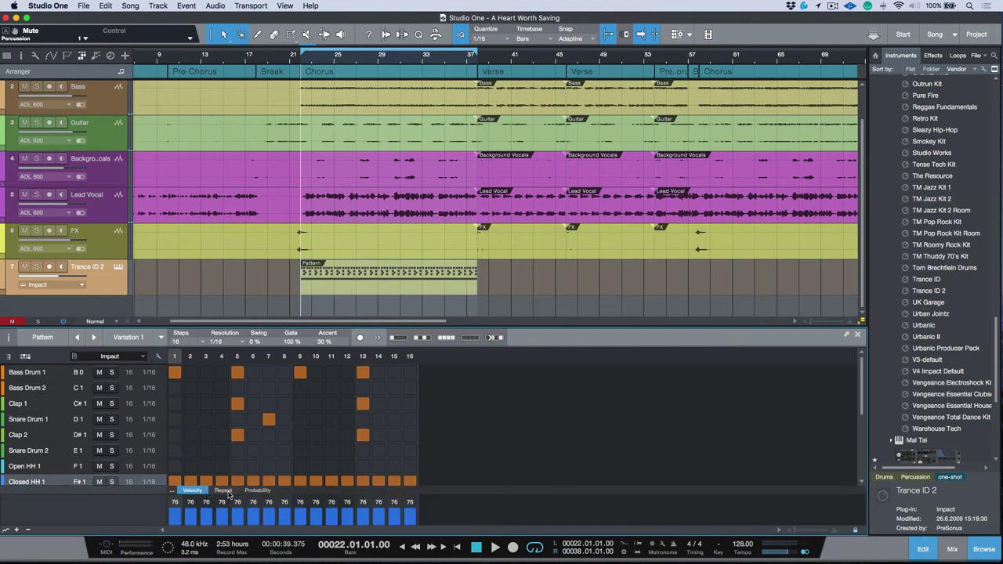
left_click(191, 516)
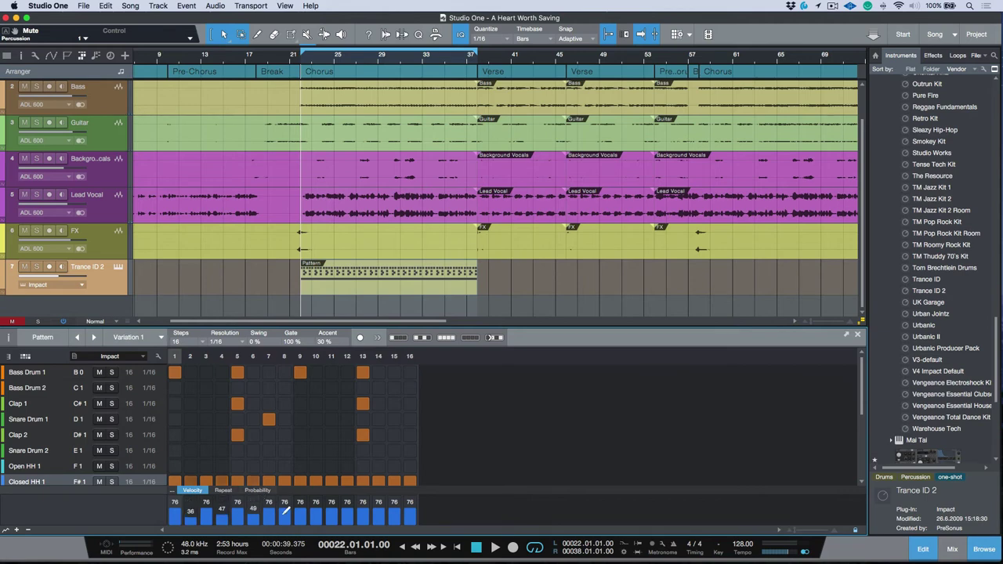
left_click_drag(286, 511, 399, 505)
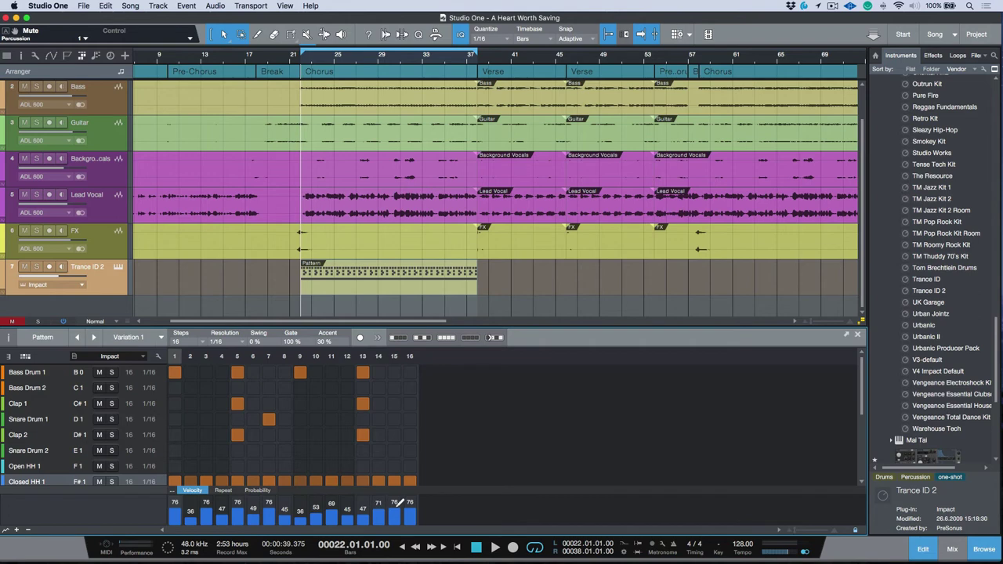
left_click(224, 490)
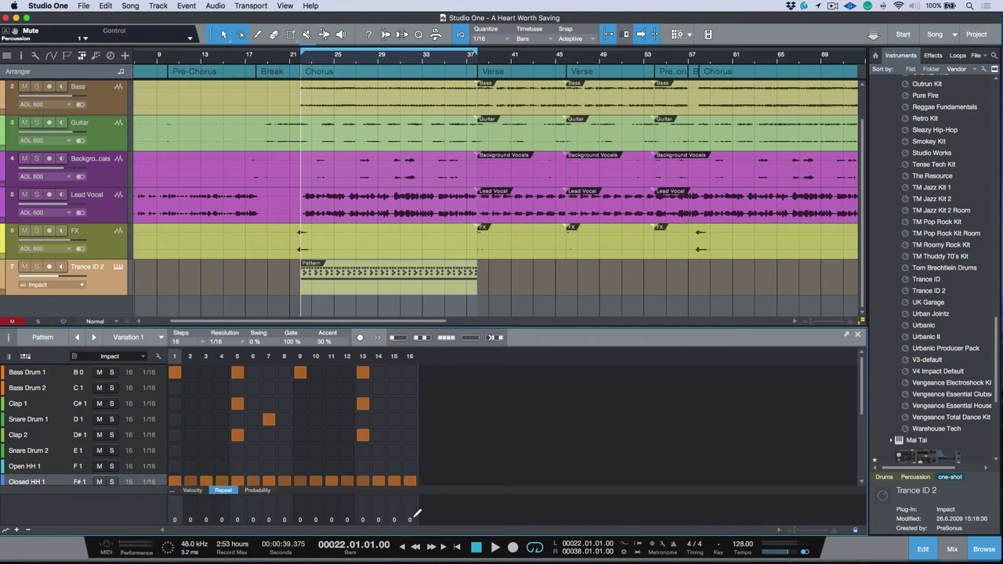
key("space")
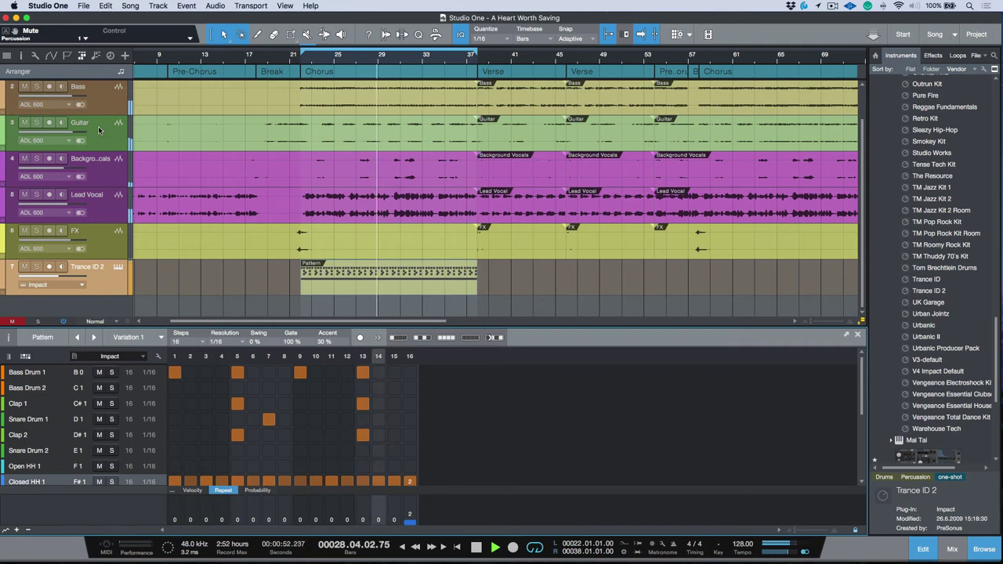
Select Impact St 1–5 in the mixer and lower them together to about -9.6 to -6.9 dB
scroll(23, 90, "up", 1)
left_click(108, 304)
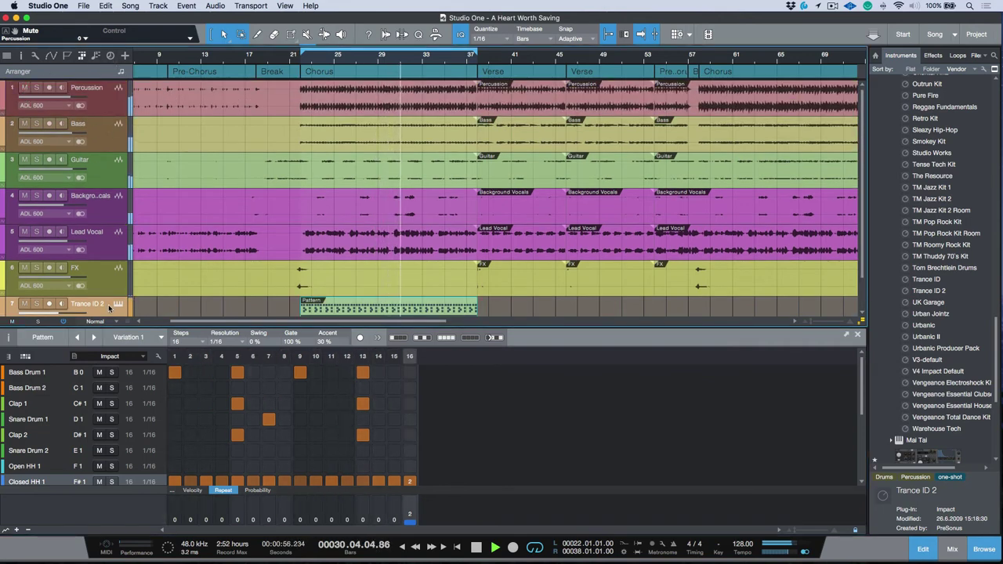
key("F3")
left_click(589, 365, "shift")
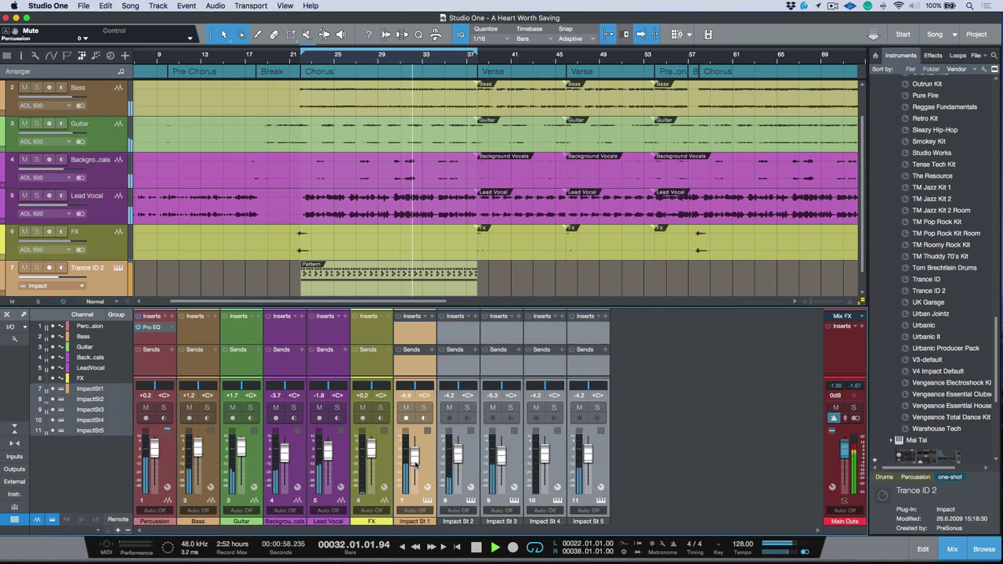
left_click_drag(414, 456, 435, 499)
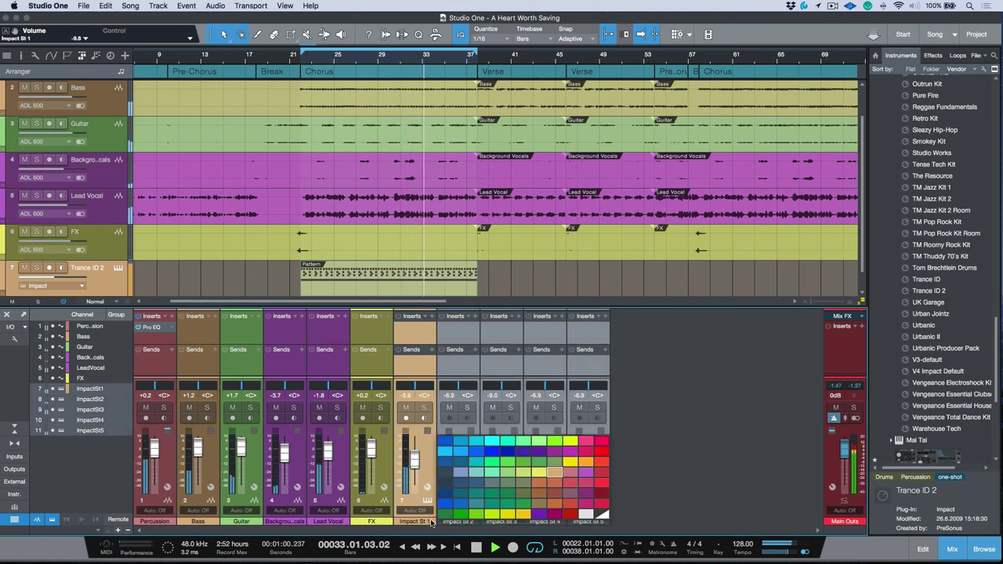
Colour Impact St 2–5 tan to match St 1, then briefly mute and unmute them
left_click(433, 519)
left_click(560, 473)
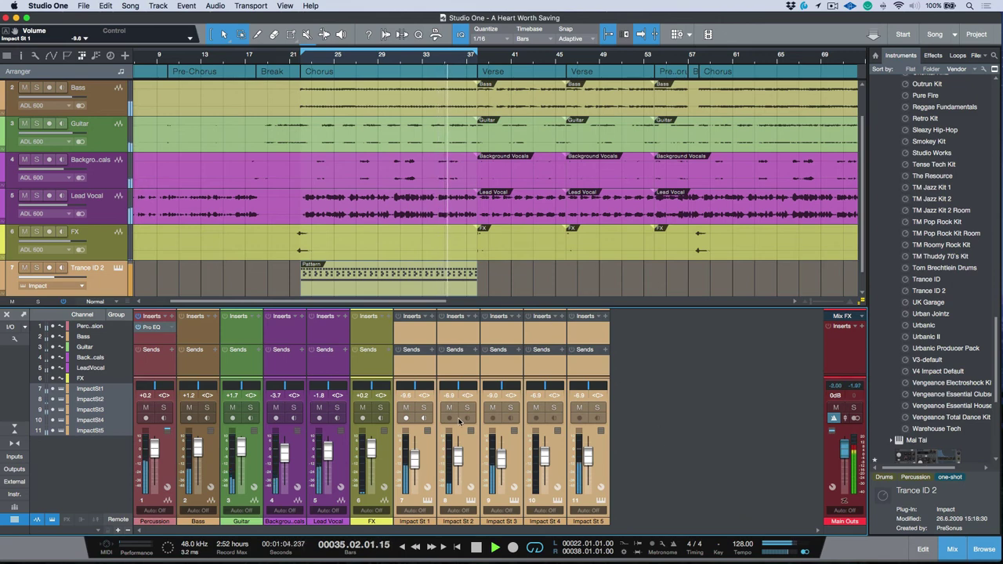
left_click(406, 408)
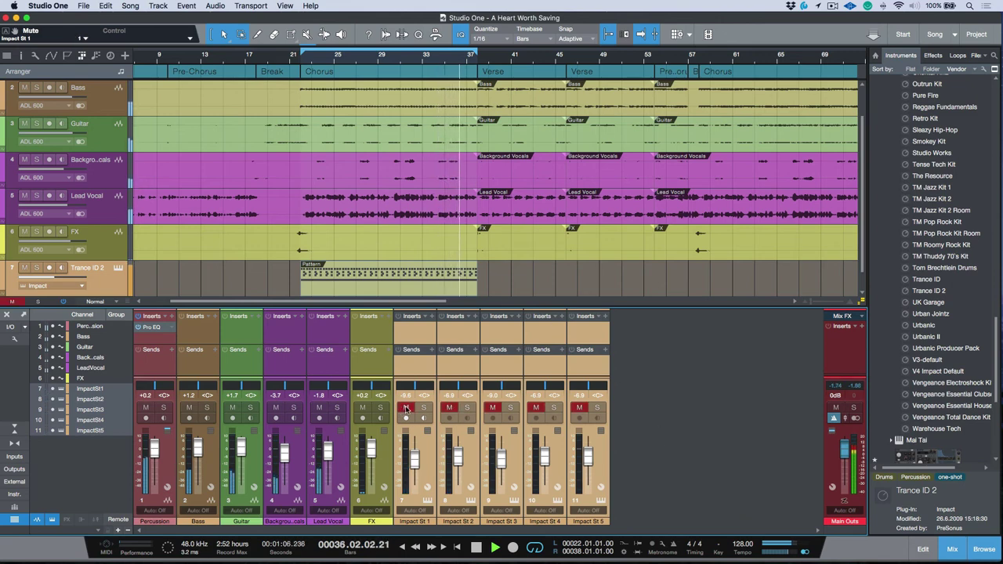
left_click(406, 408)
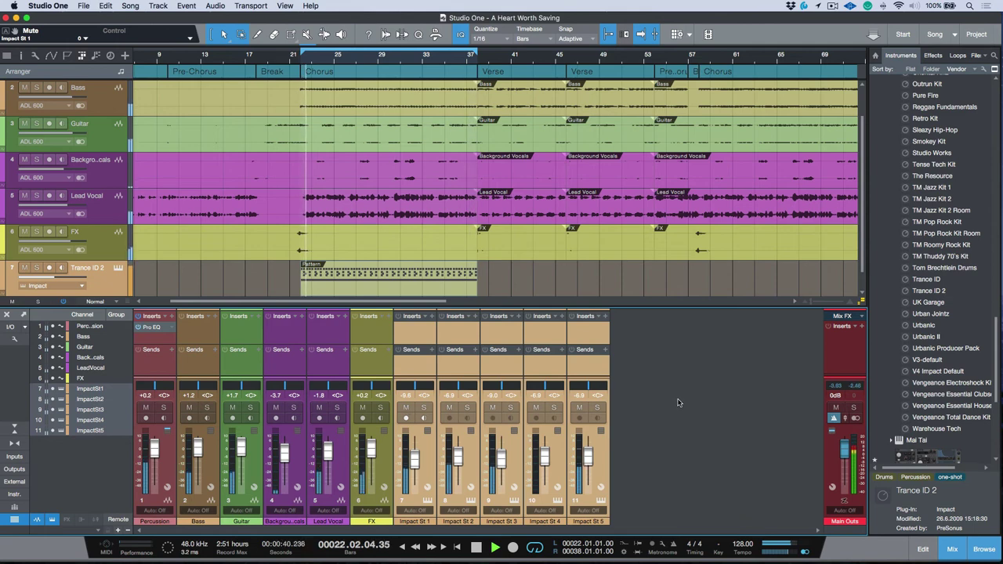
key("space")
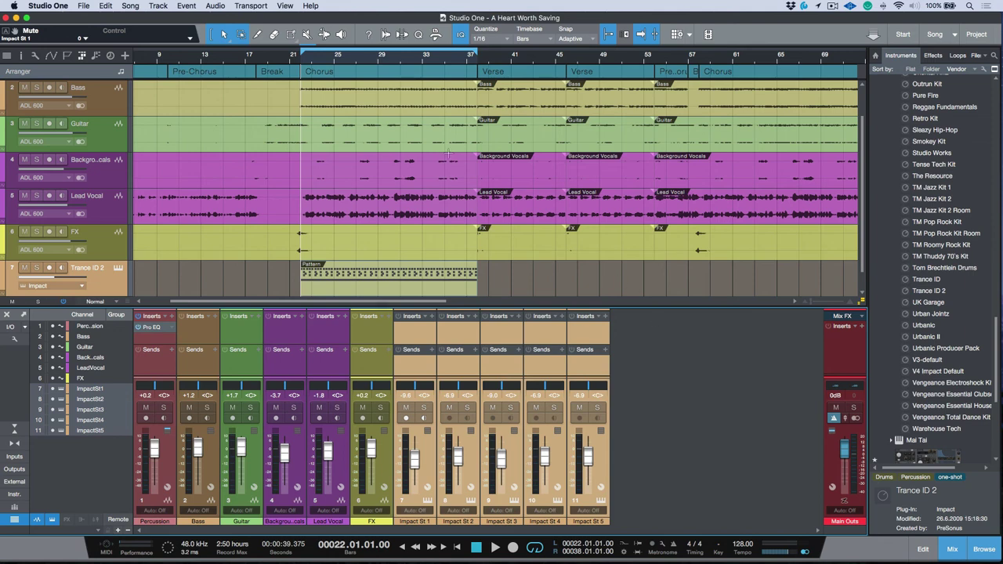
left_click(133, 6)
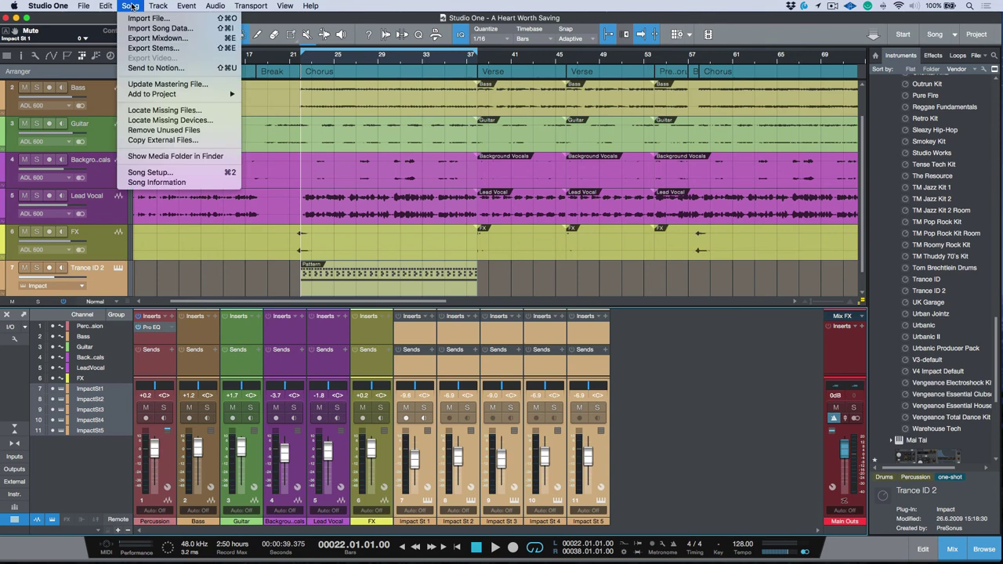
left_click(142, 37)
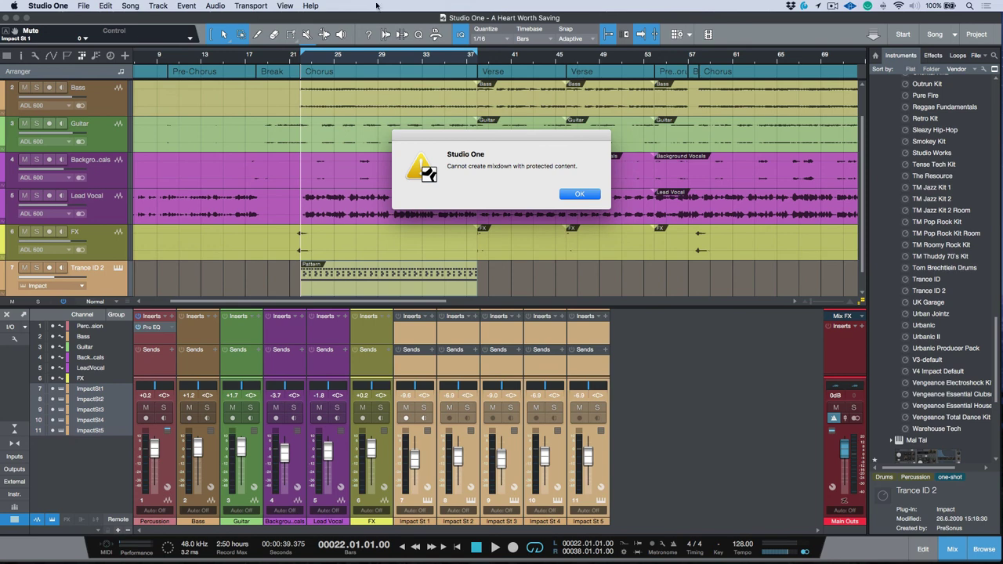
left_click(580, 195)
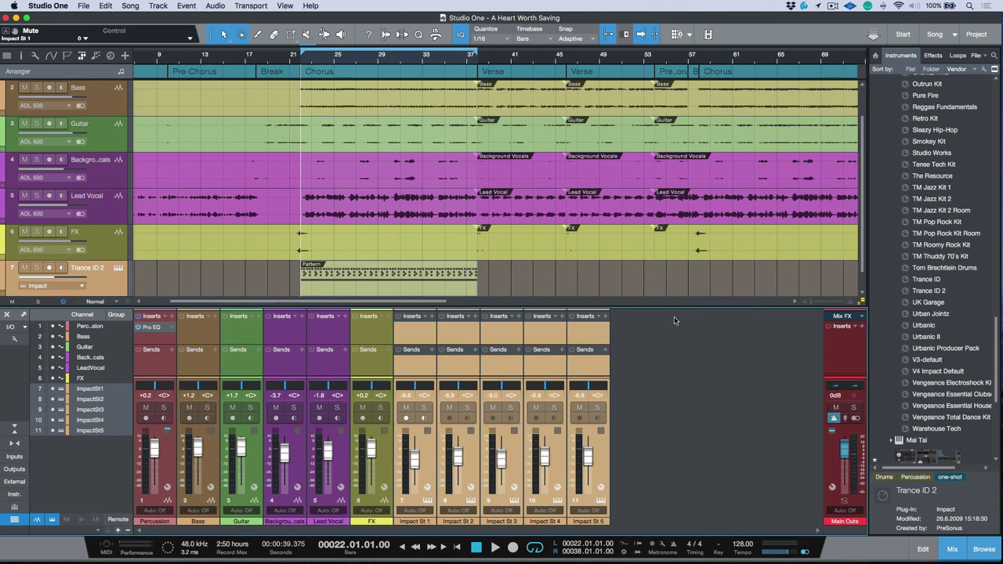